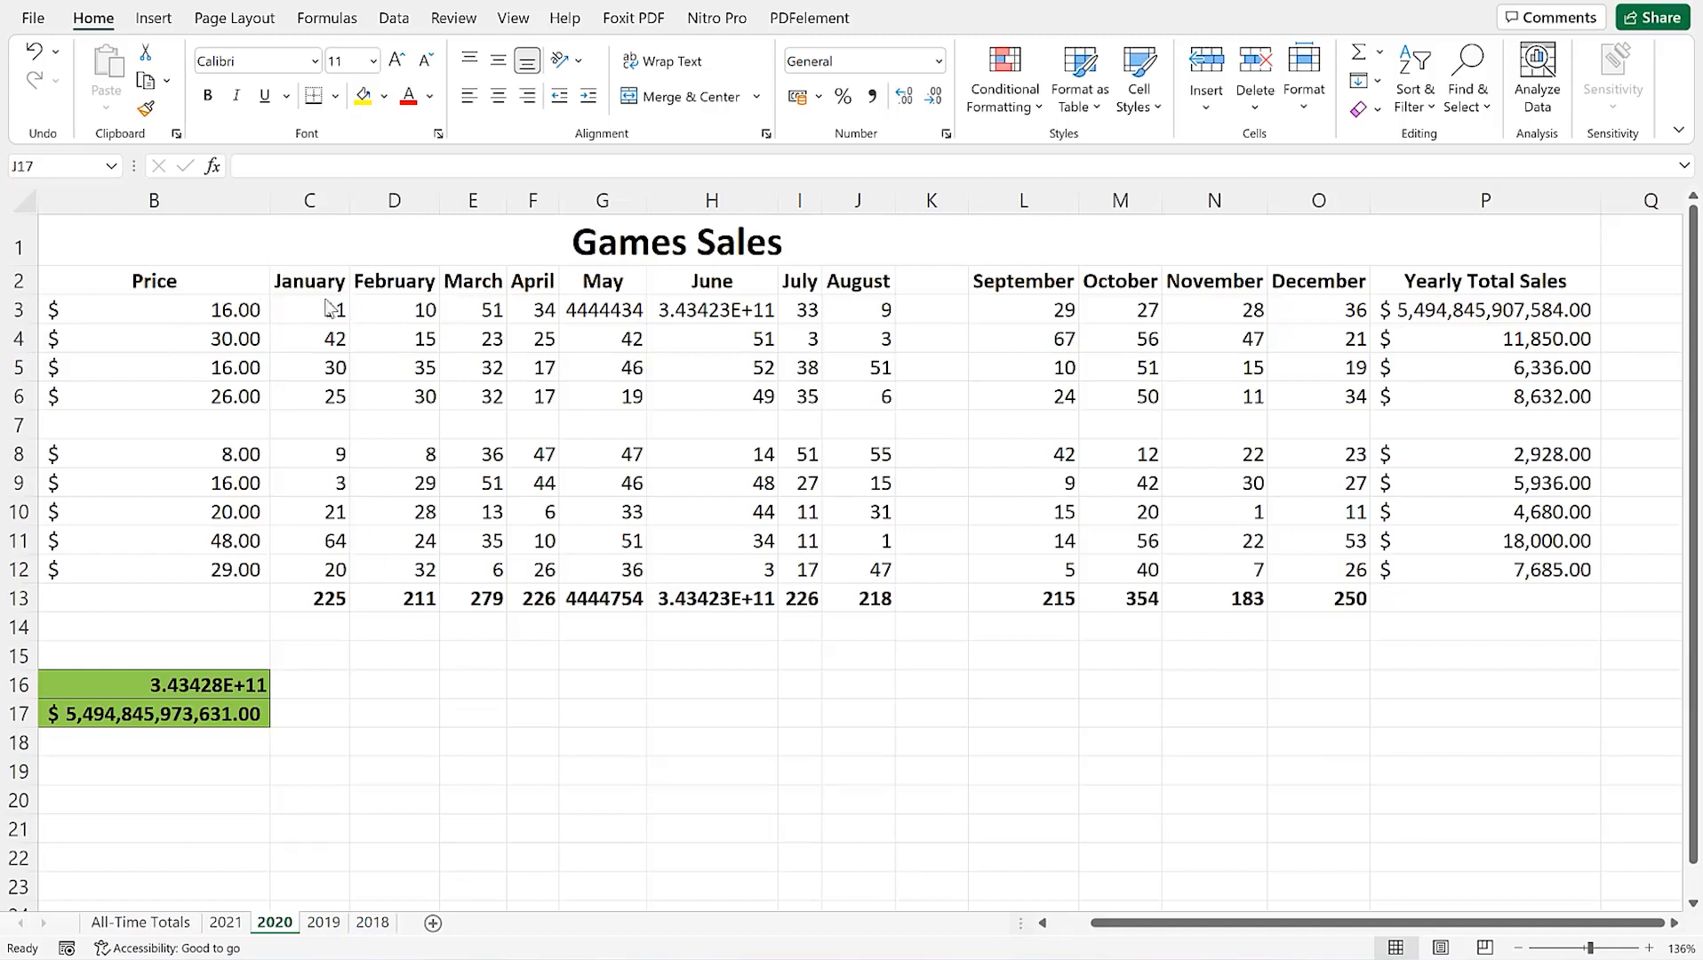
Select the prices in B3:B12 and preview the Quick Analysis formatting and chart options without applying any
{"action": "left_click", "coordinate": [172, 304]}
{"action": "left_click_drag", "start_coordinate": [179, 303], "coordinate": [167, 573]}
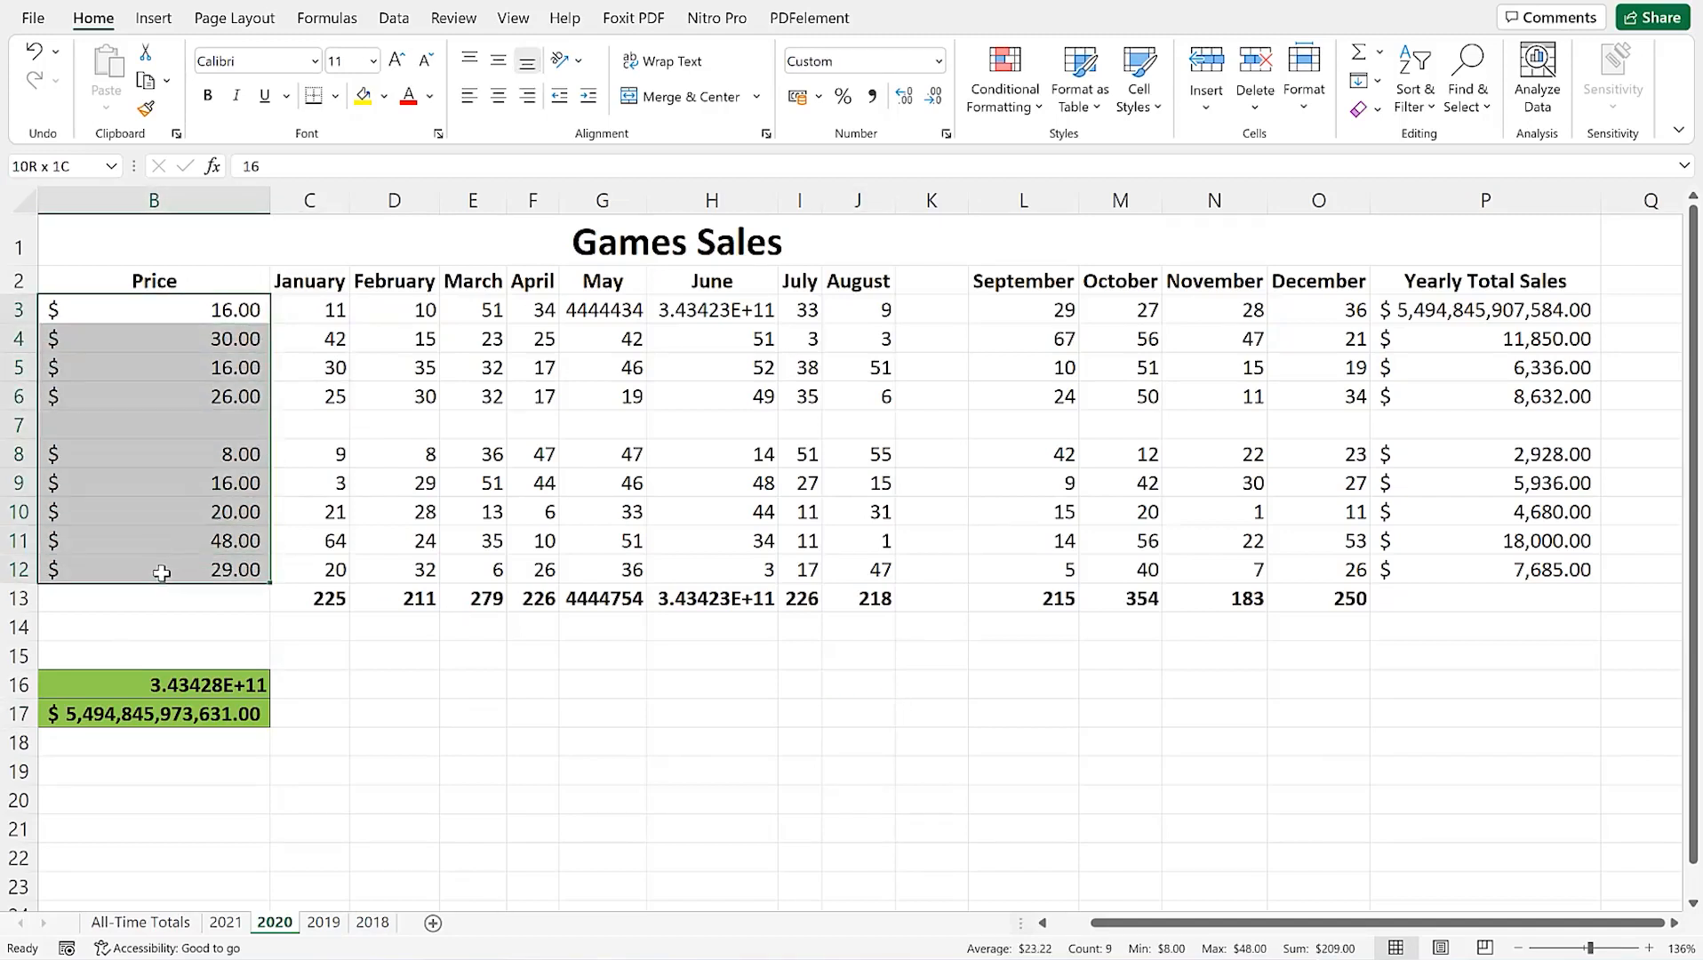
{"action": "left_click_drag", "start_coordinate": [161, 572], "coordinate": [168, 578]}
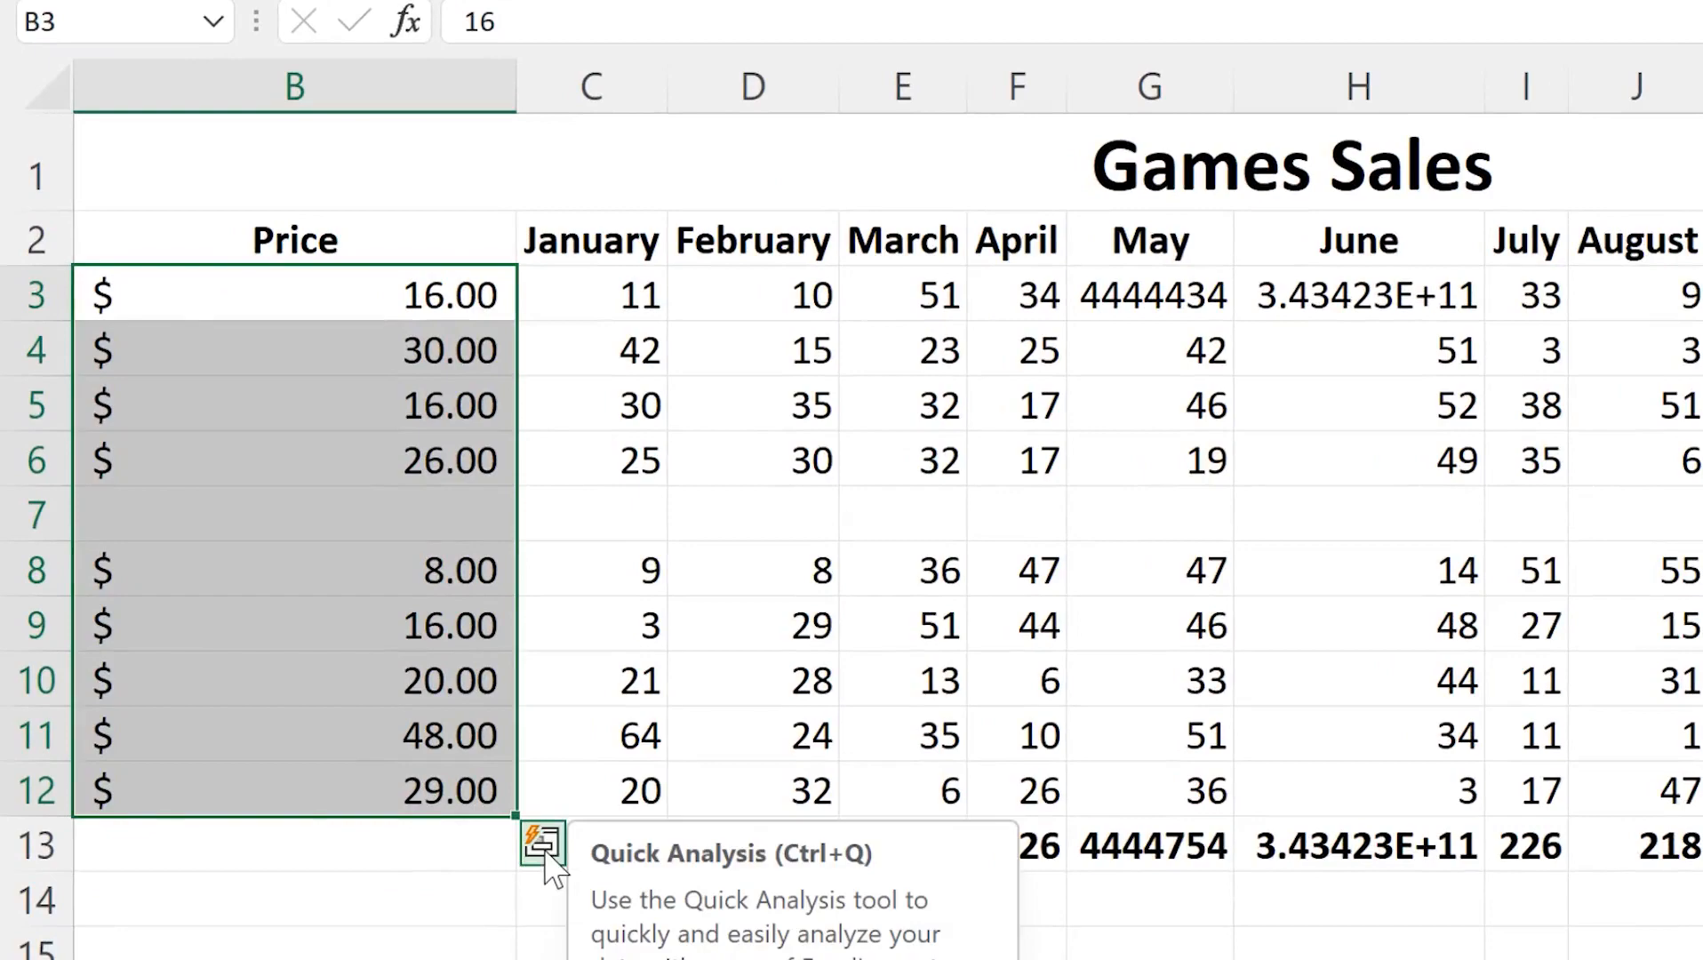
{"action": "left_click", "coordinate": [544, 852]}
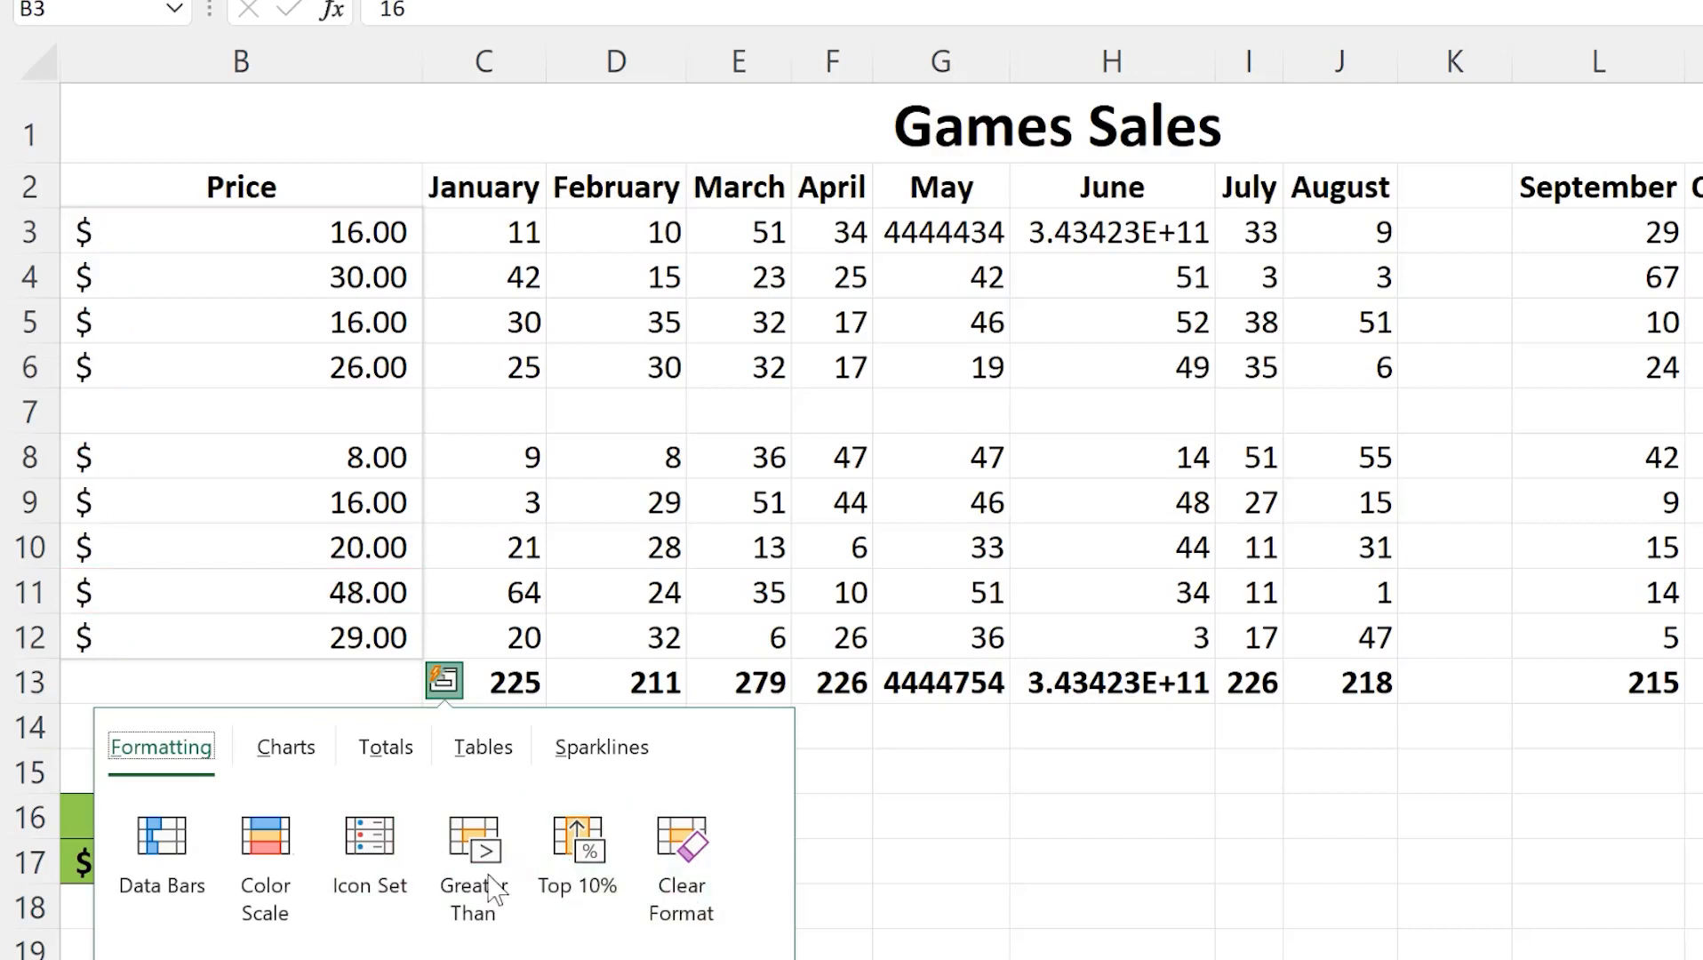
{"action": "left_click", "coordinate": [289, 749]}
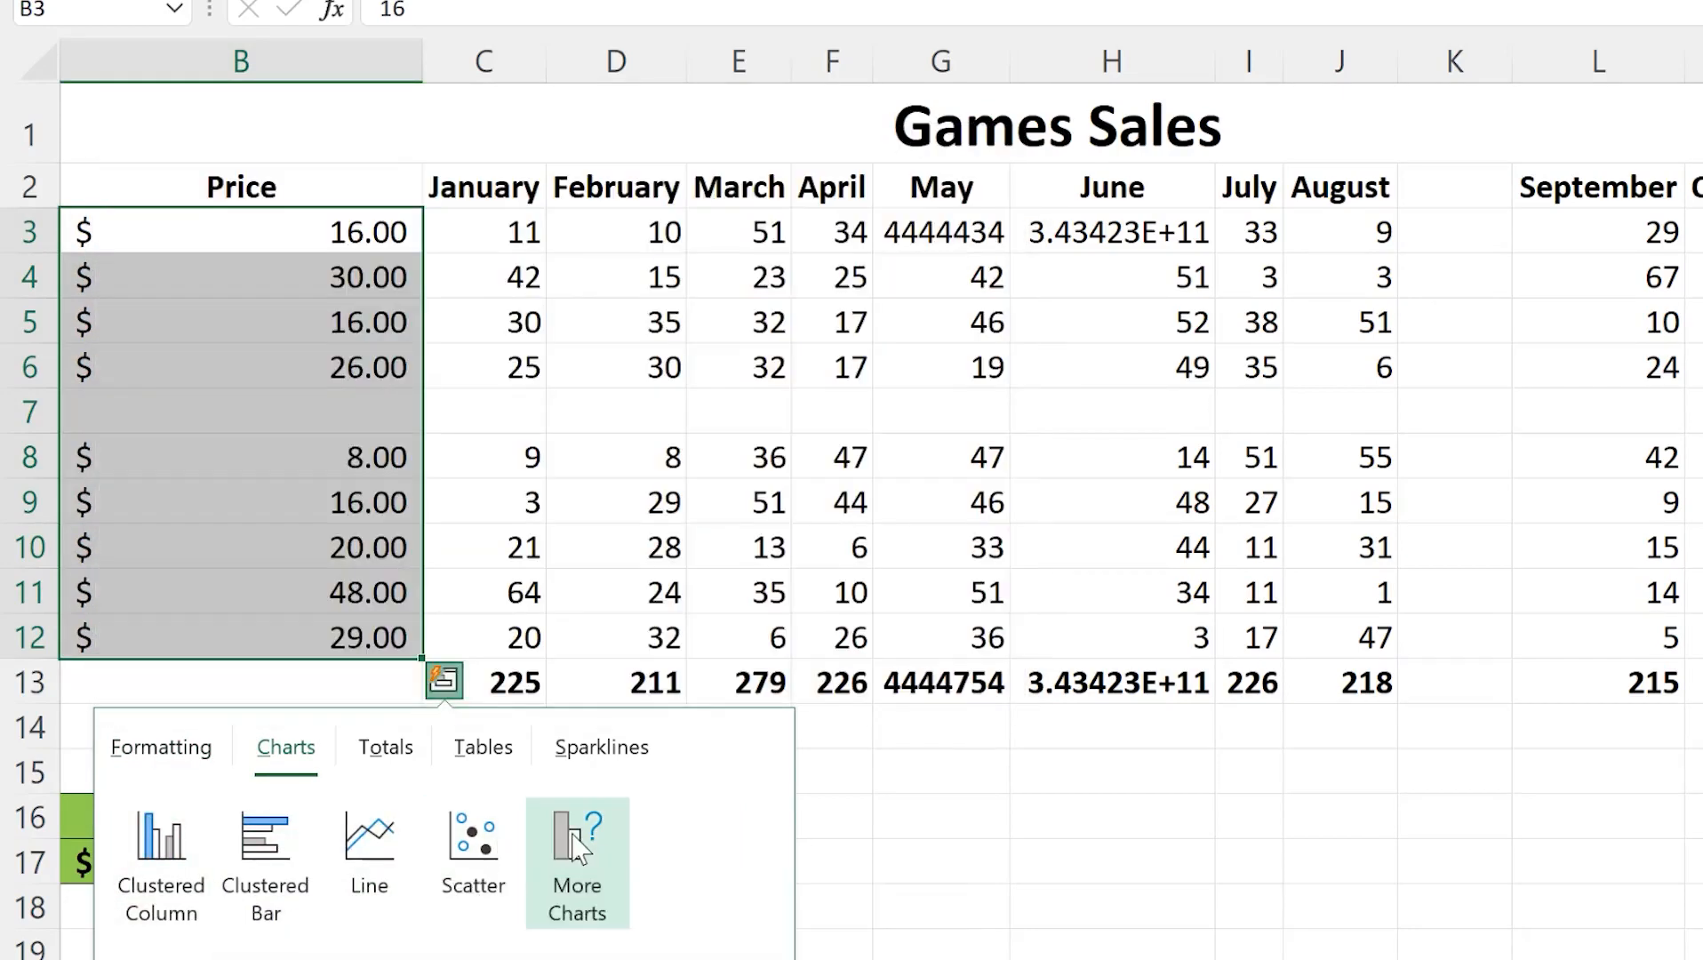
{"action": "left_click", "coordinate": [895, 849]}
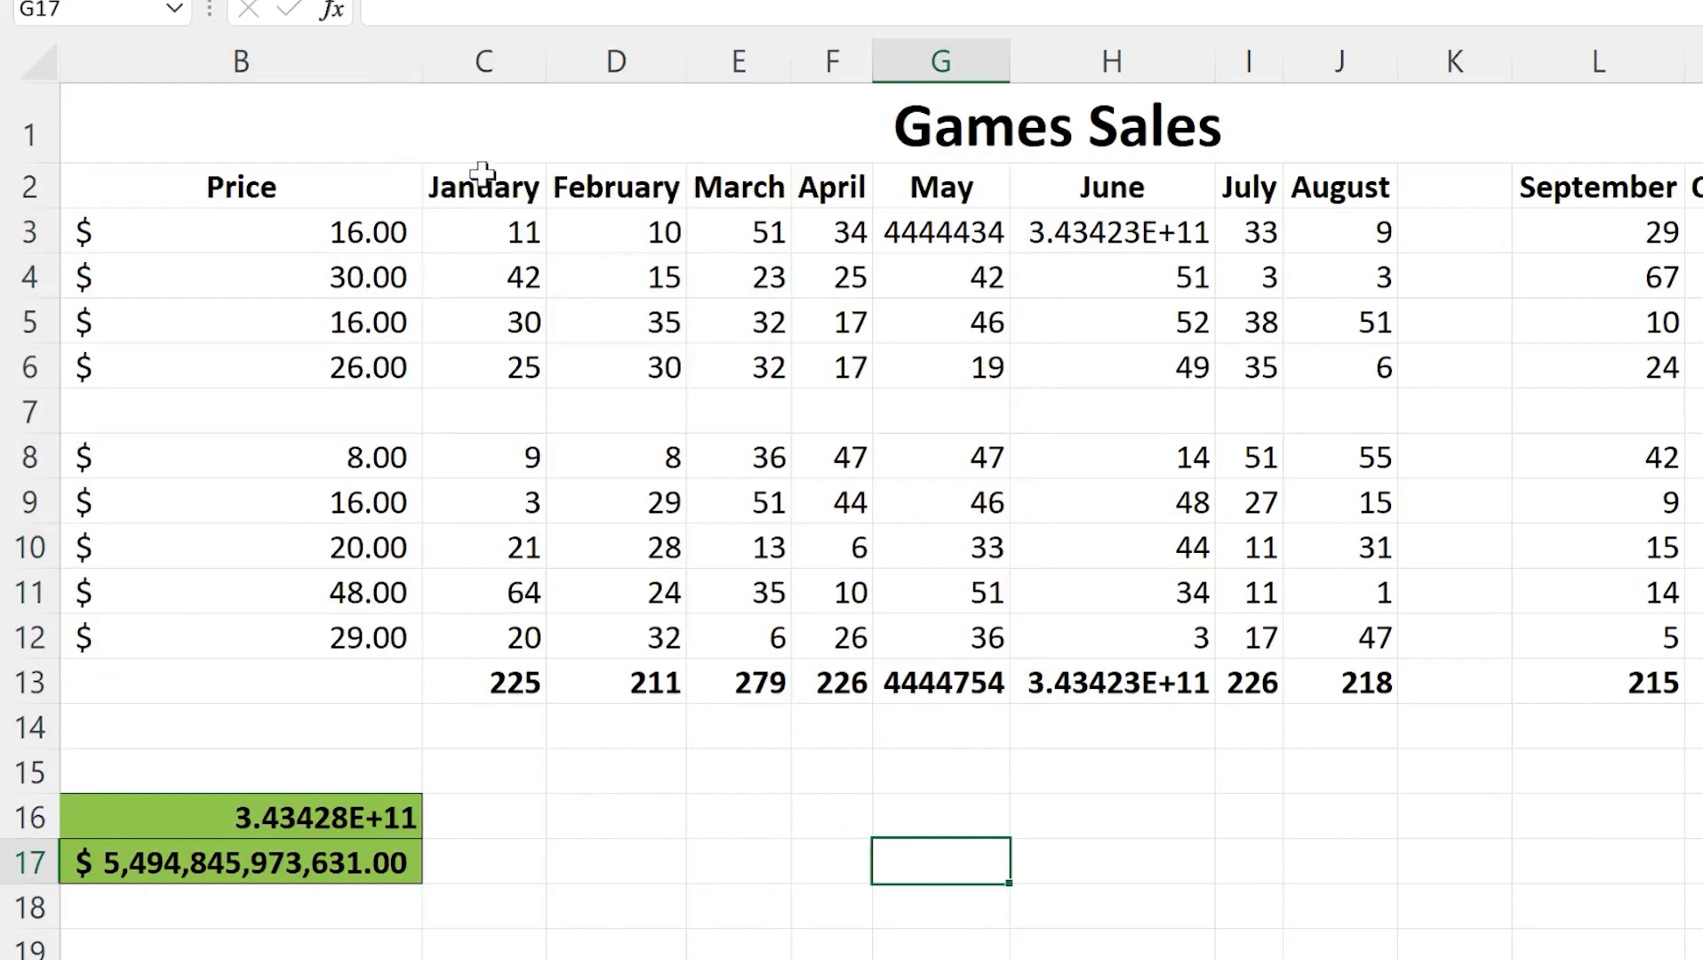
Select C2:E12 and preview the Quick Analysis formatting, chart, totals, table and sparkline options without applying any
{"action": "left_click_drag", "start_coordinate": [477, 181], "coordinate": [731, 626]}
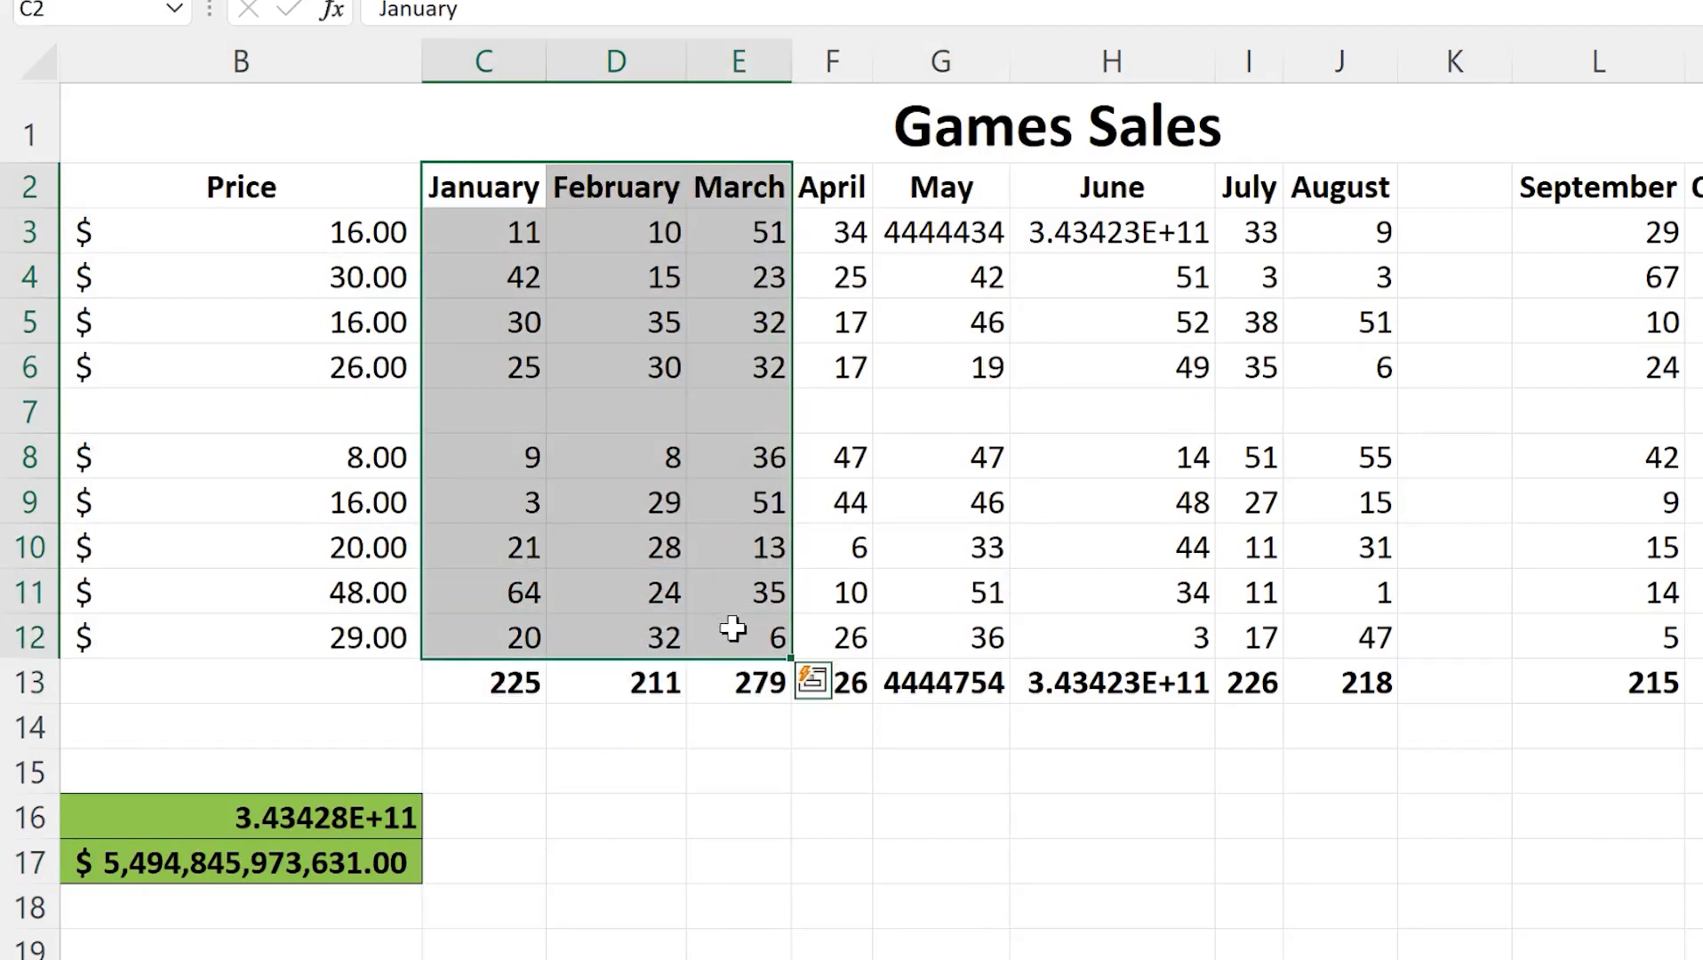
{"action": "left_click", "coordinate": [812, 684]}
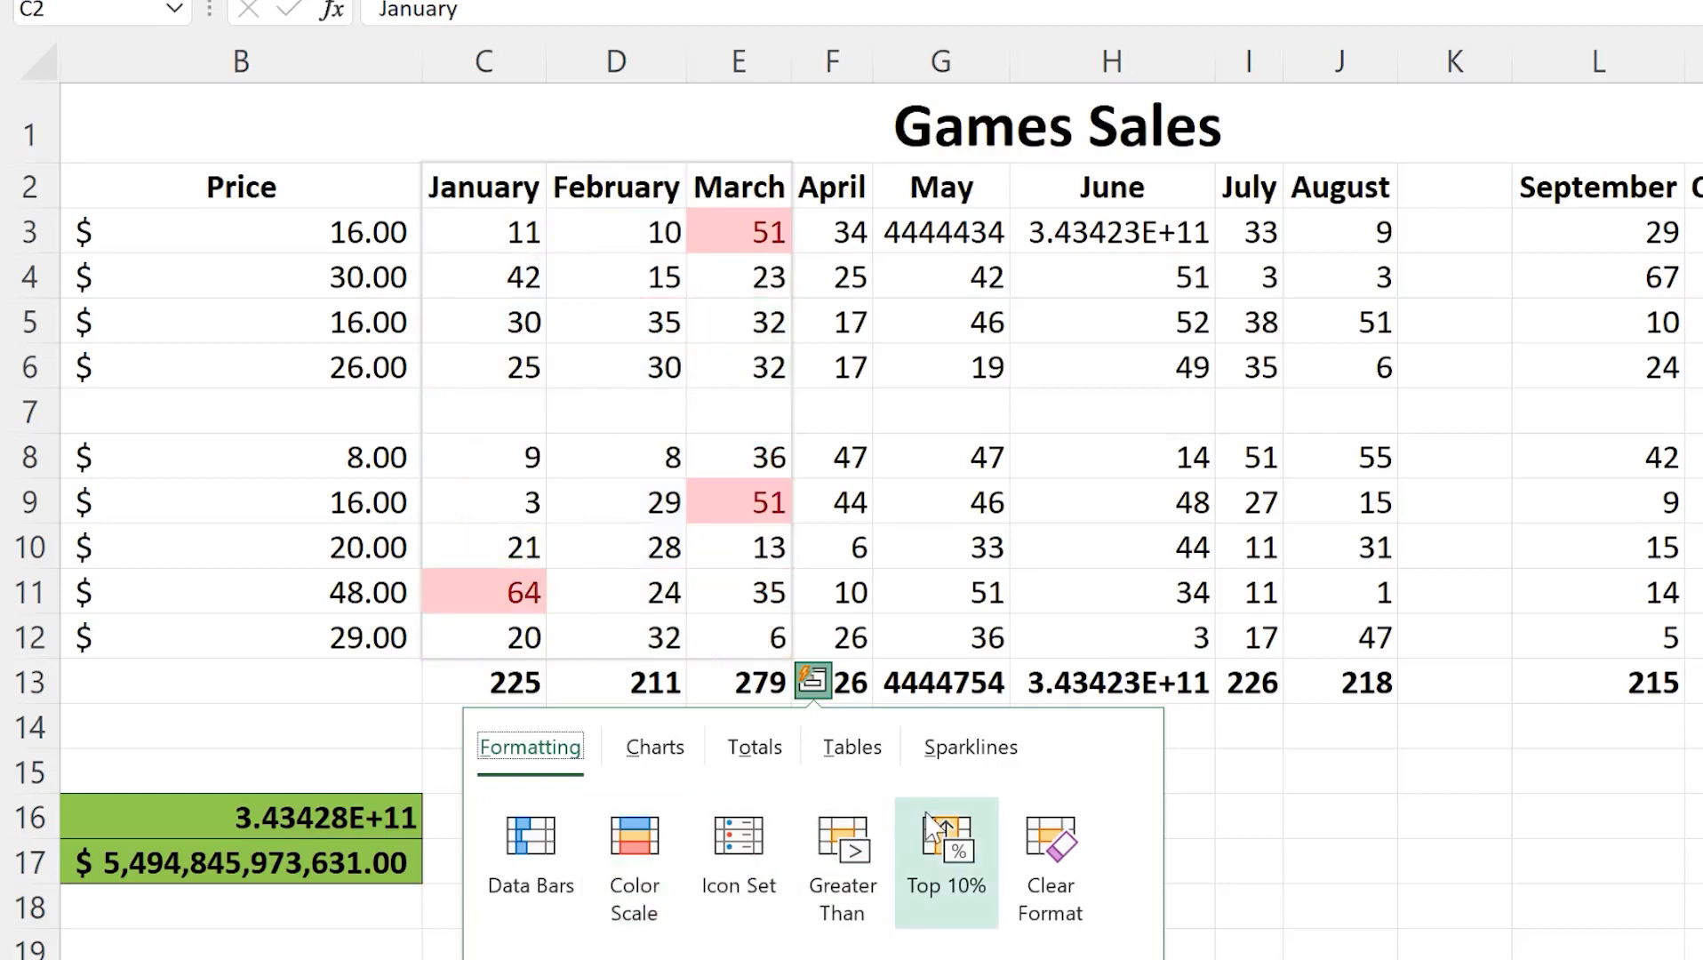
{"action": "left_click", "coordinate": [655, 746]}
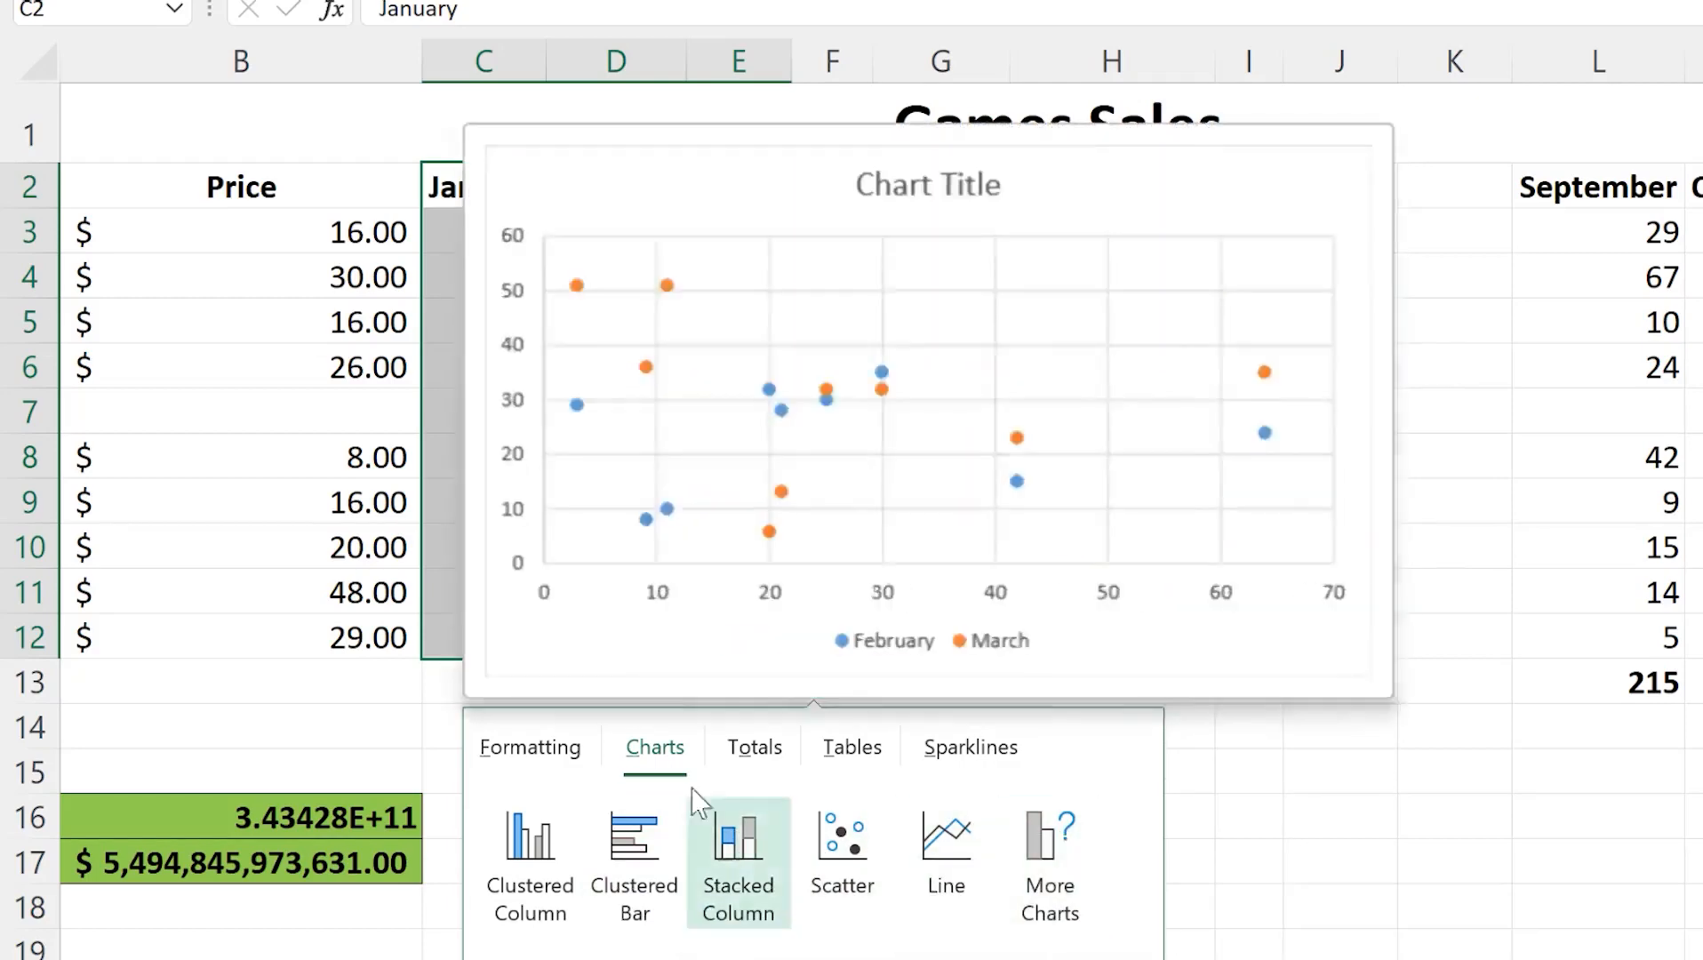
{"action": "left_click", "coordinate": [754, 750]}
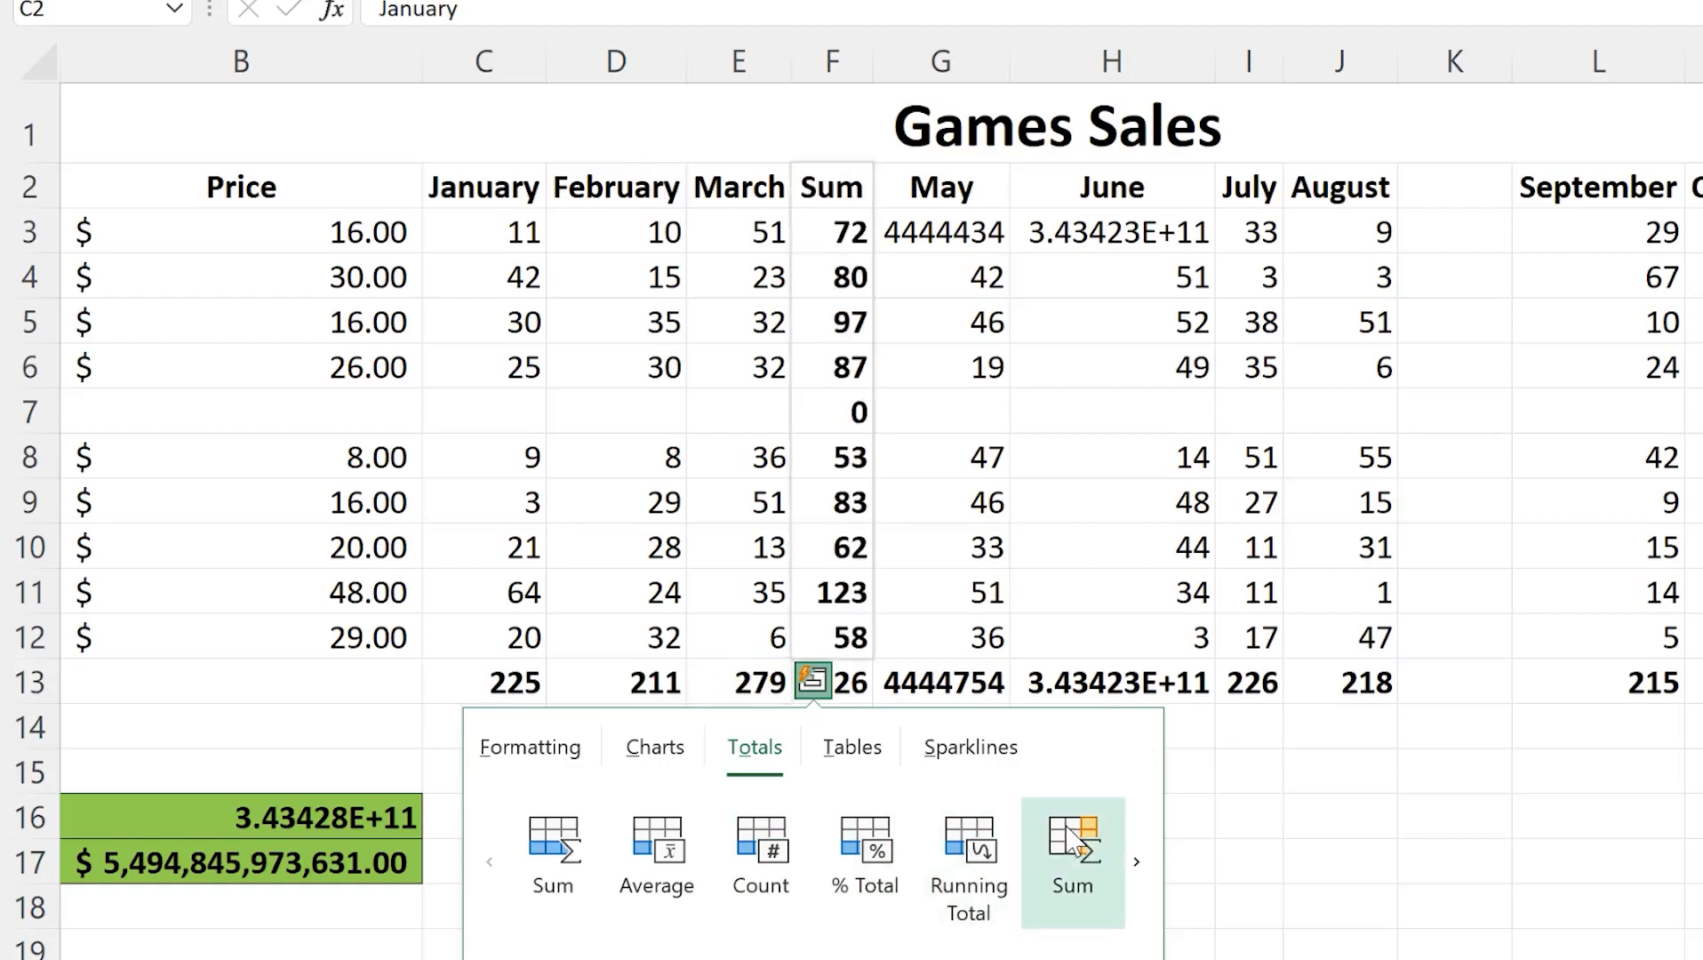
{"action": "left_click", "coordinate": [852, 747]}
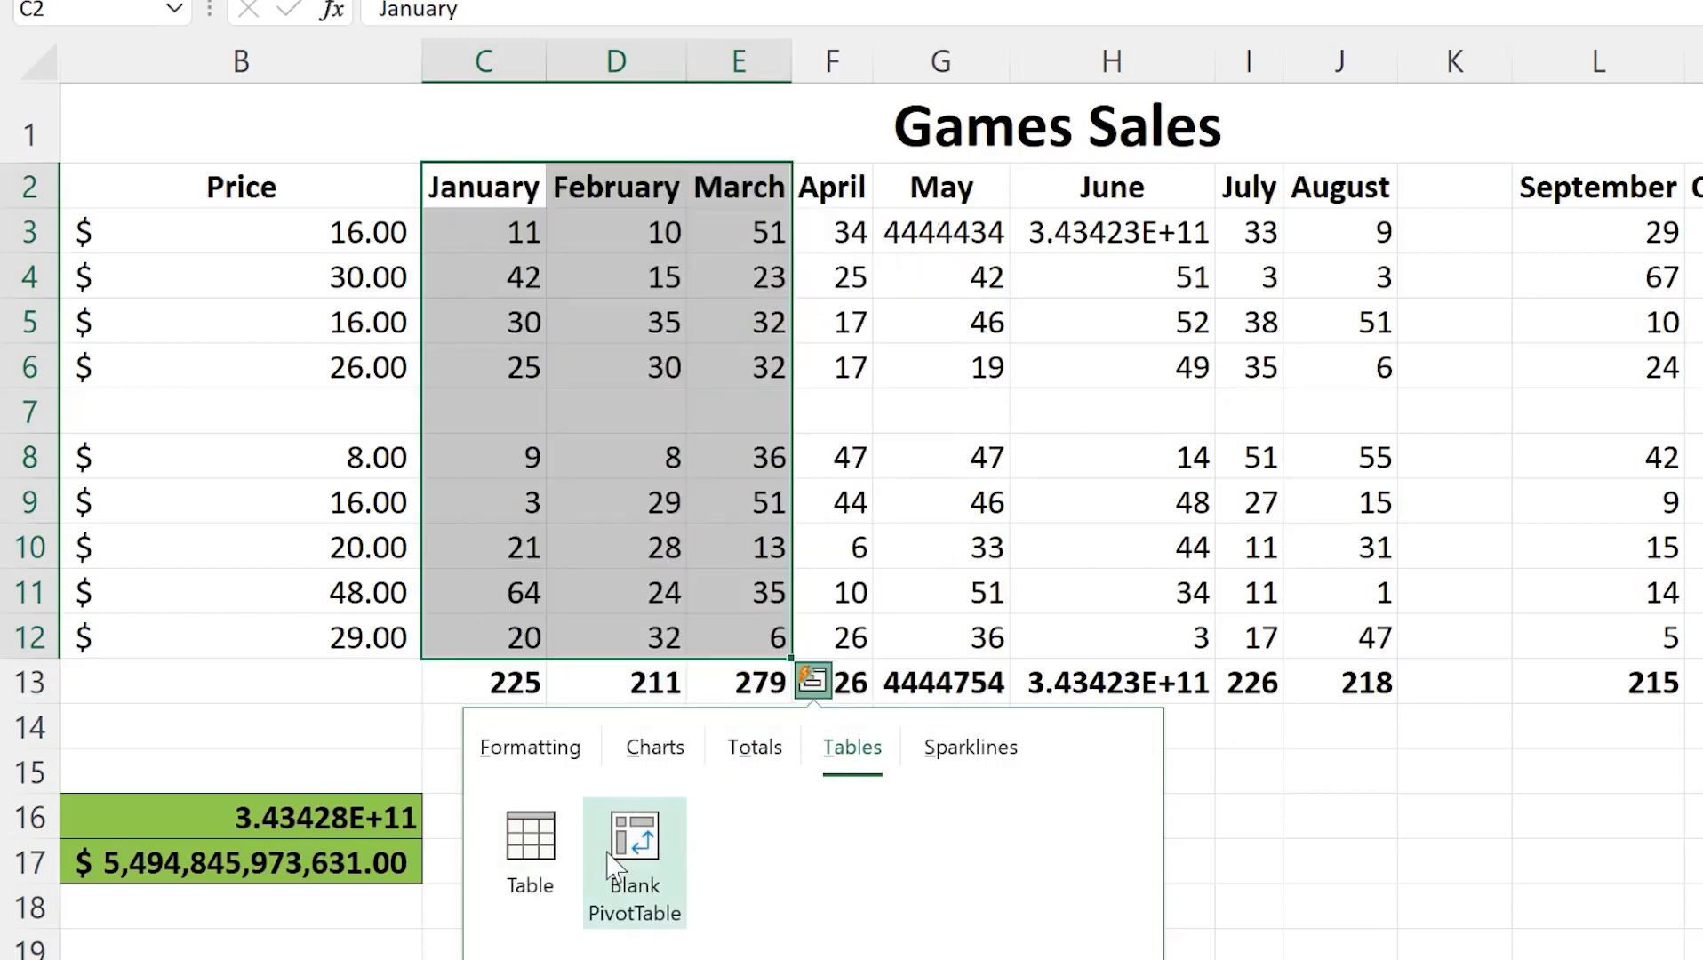
{"action": "left_click", "coordinate": [1016, 753]}
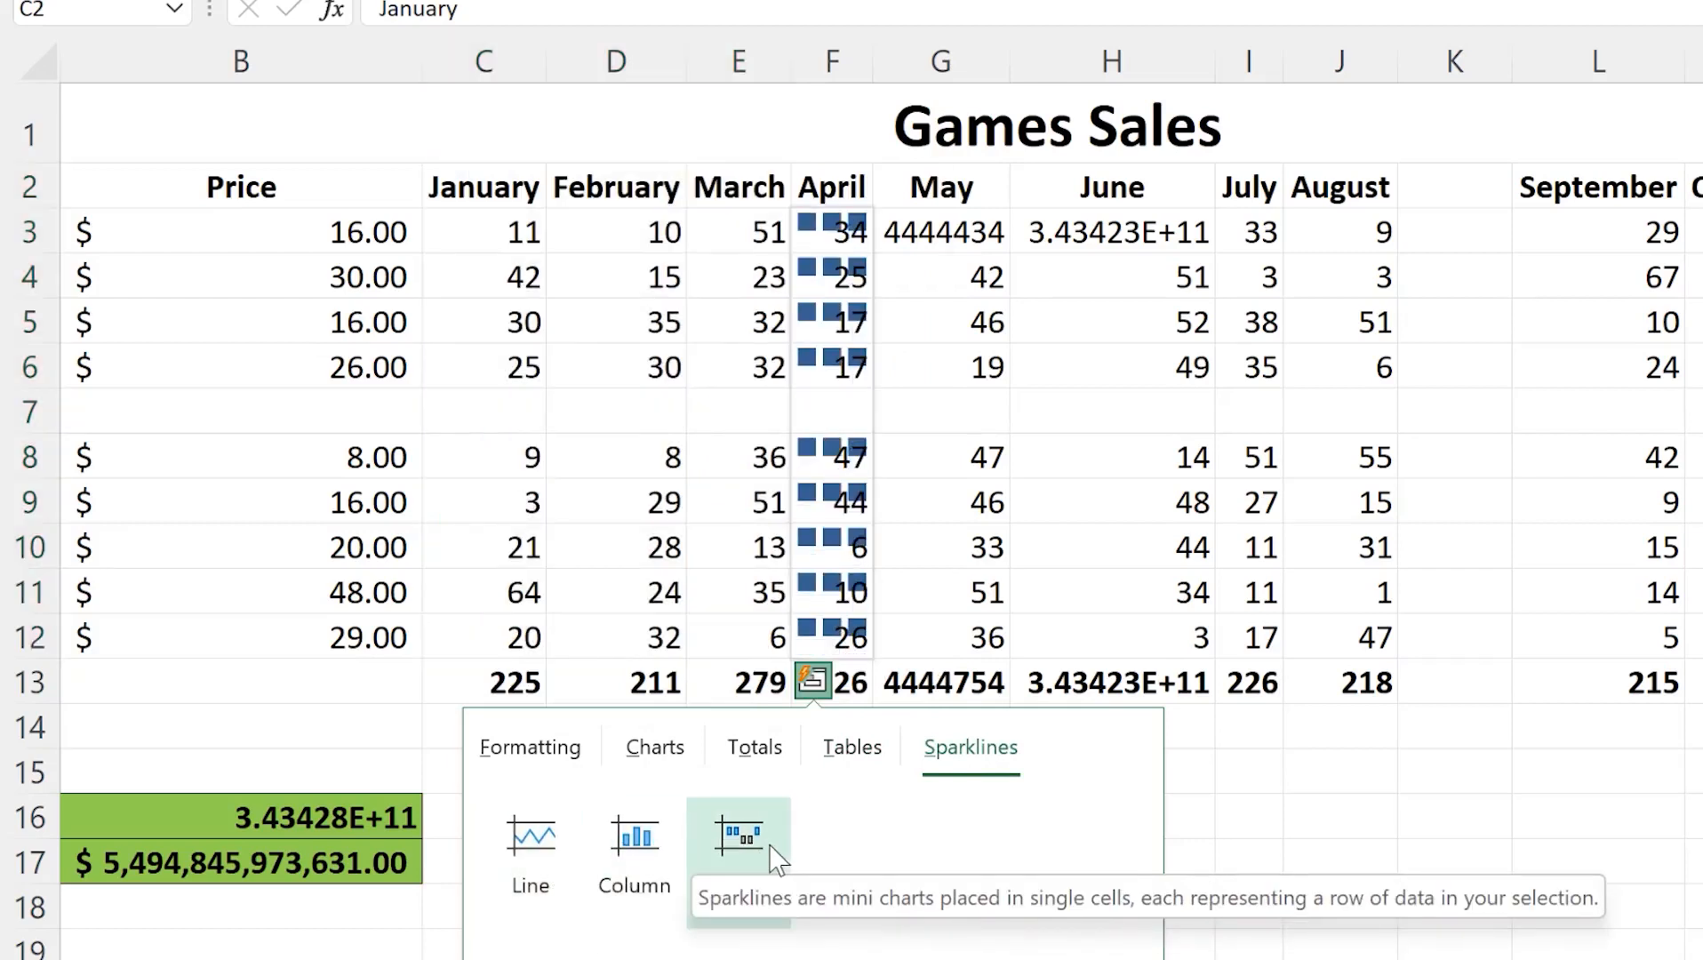
{"action": "left_click", "coordinate": [655, 747]}
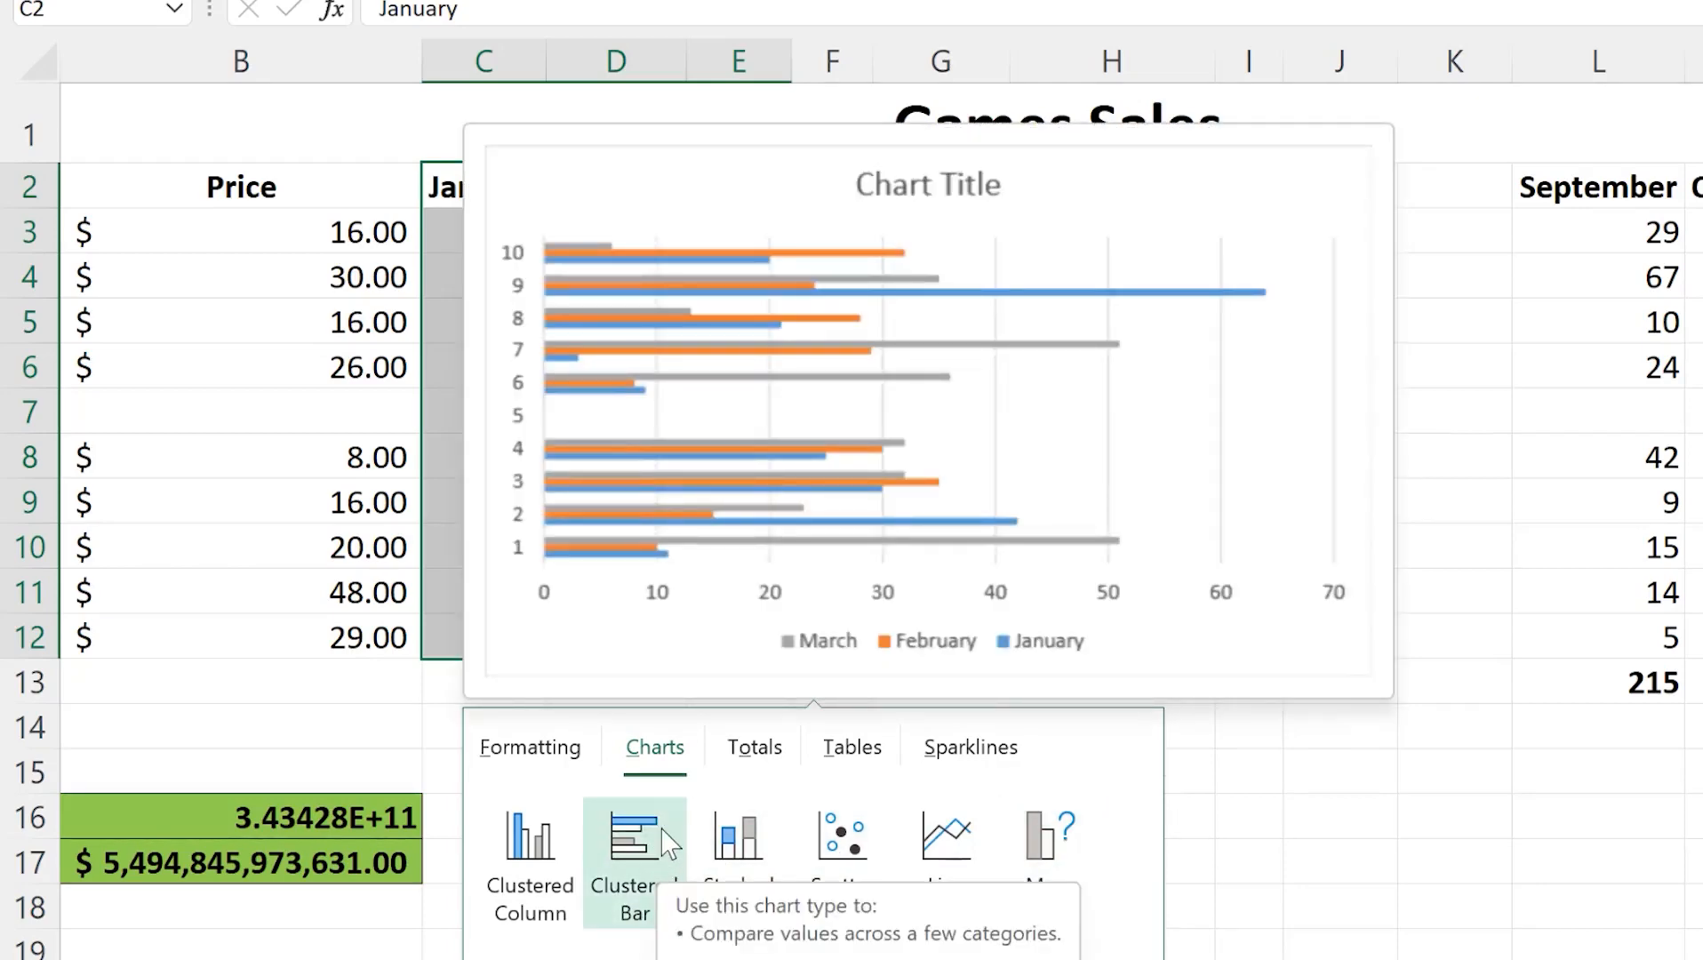
{"action": "left_click", "coordinate": [1482, 855]}
Select C2:E13, locate the Quick Analysis command among the selection's context options, and dismiss it without running it
{"action": "left_click_drag", "start_coordinate": [456, 182], "coordinate": [718, 668]}
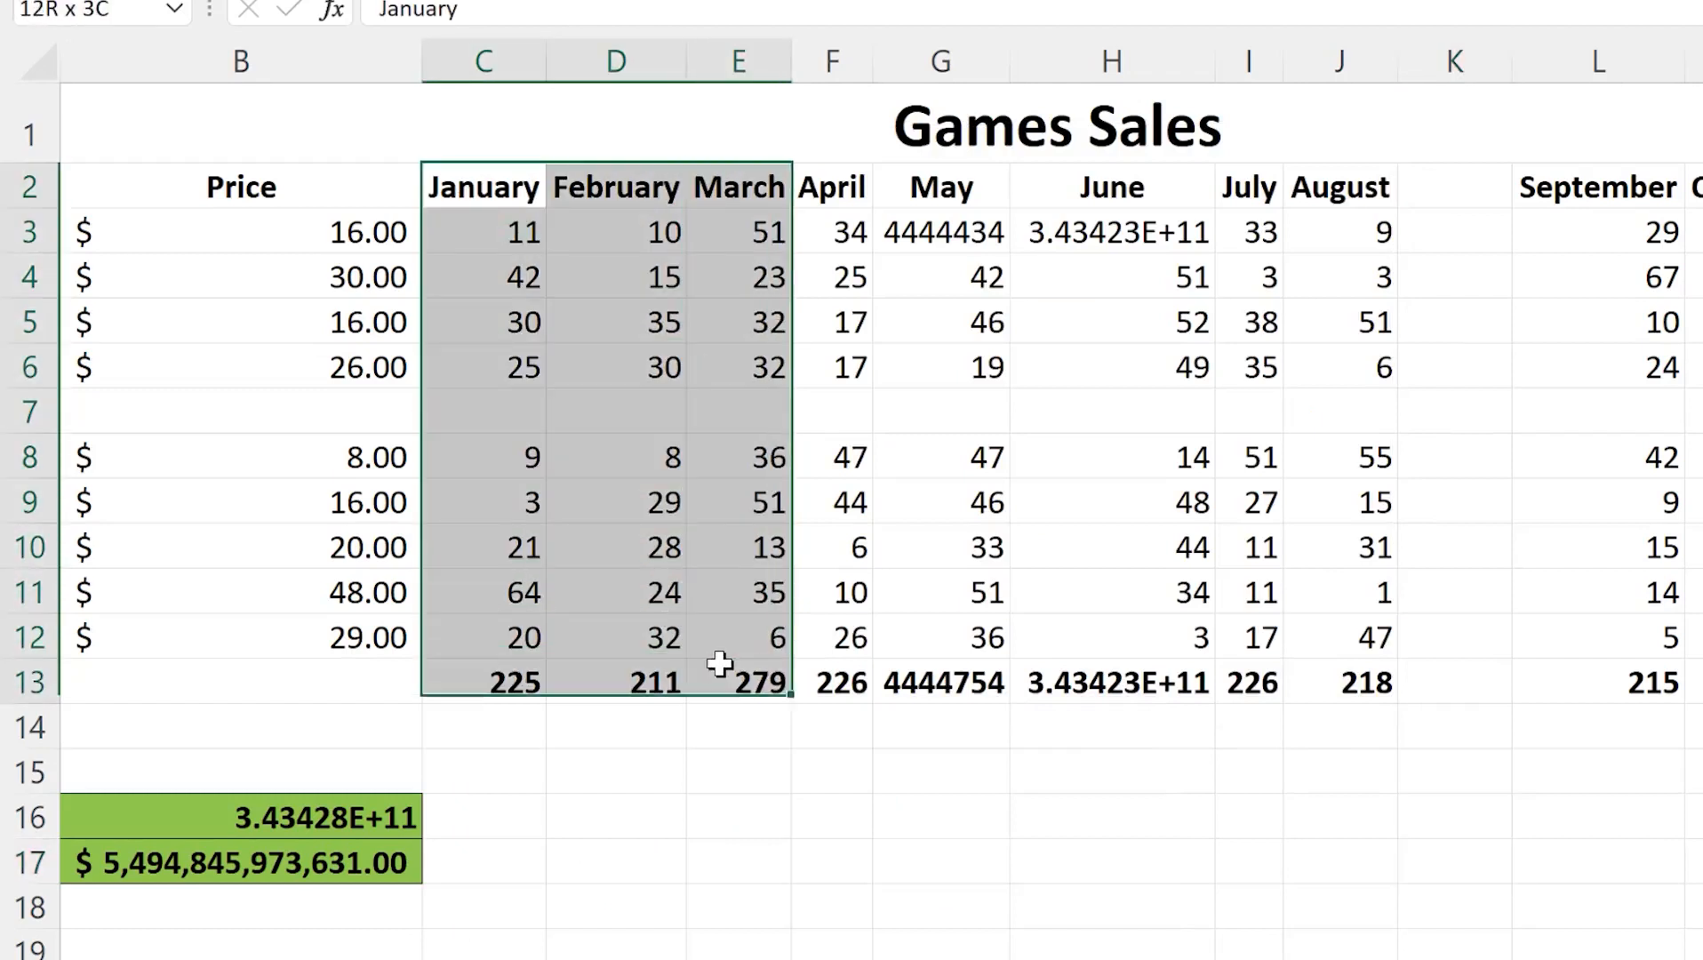
{"action": "right_click", "coordinate": [644, 356]}
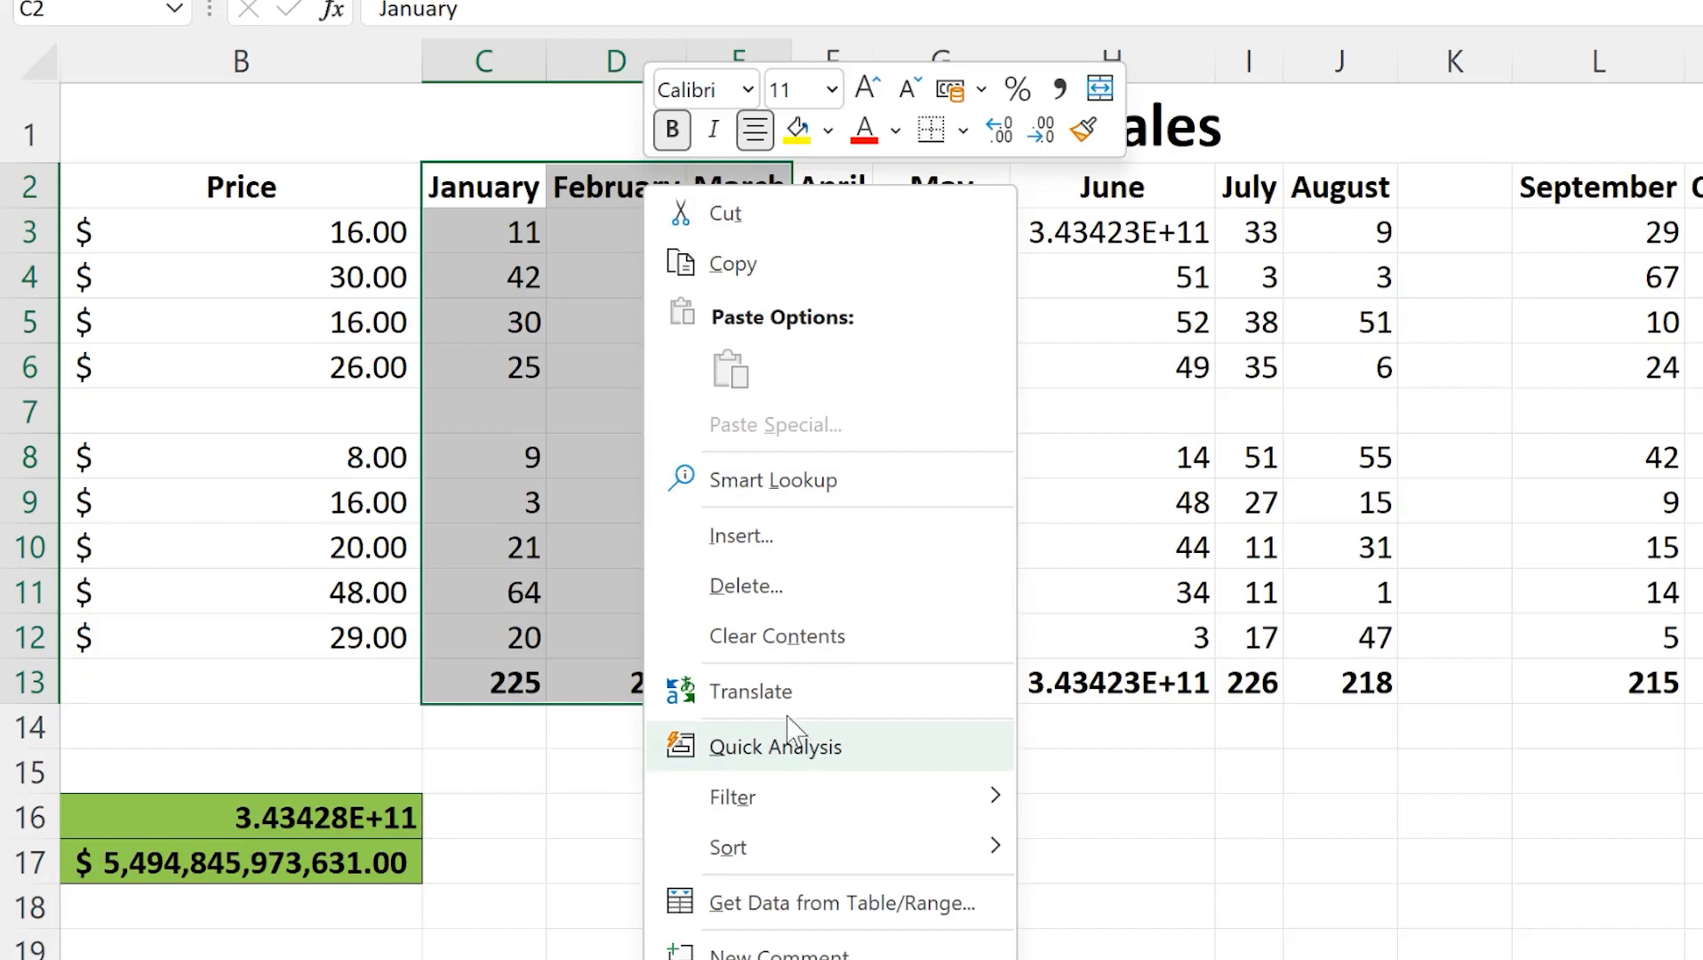
{"action": "key", "text": "Escape"}
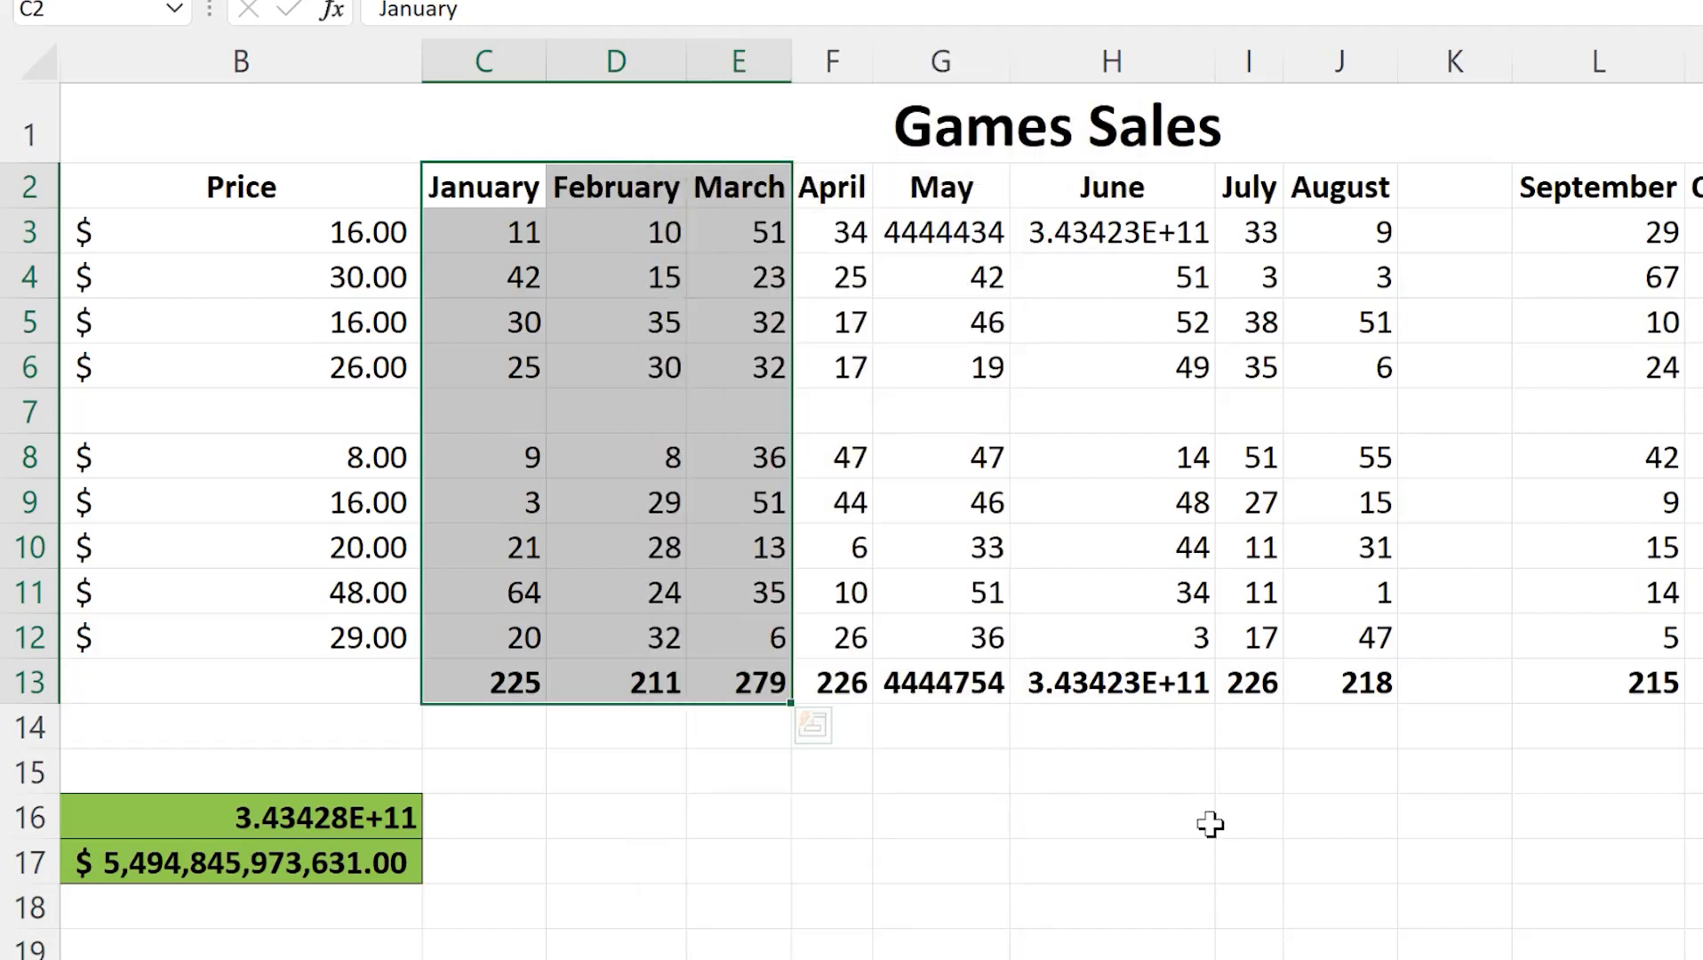
{"action": "left_click", "coordinate": [1254, 903]}
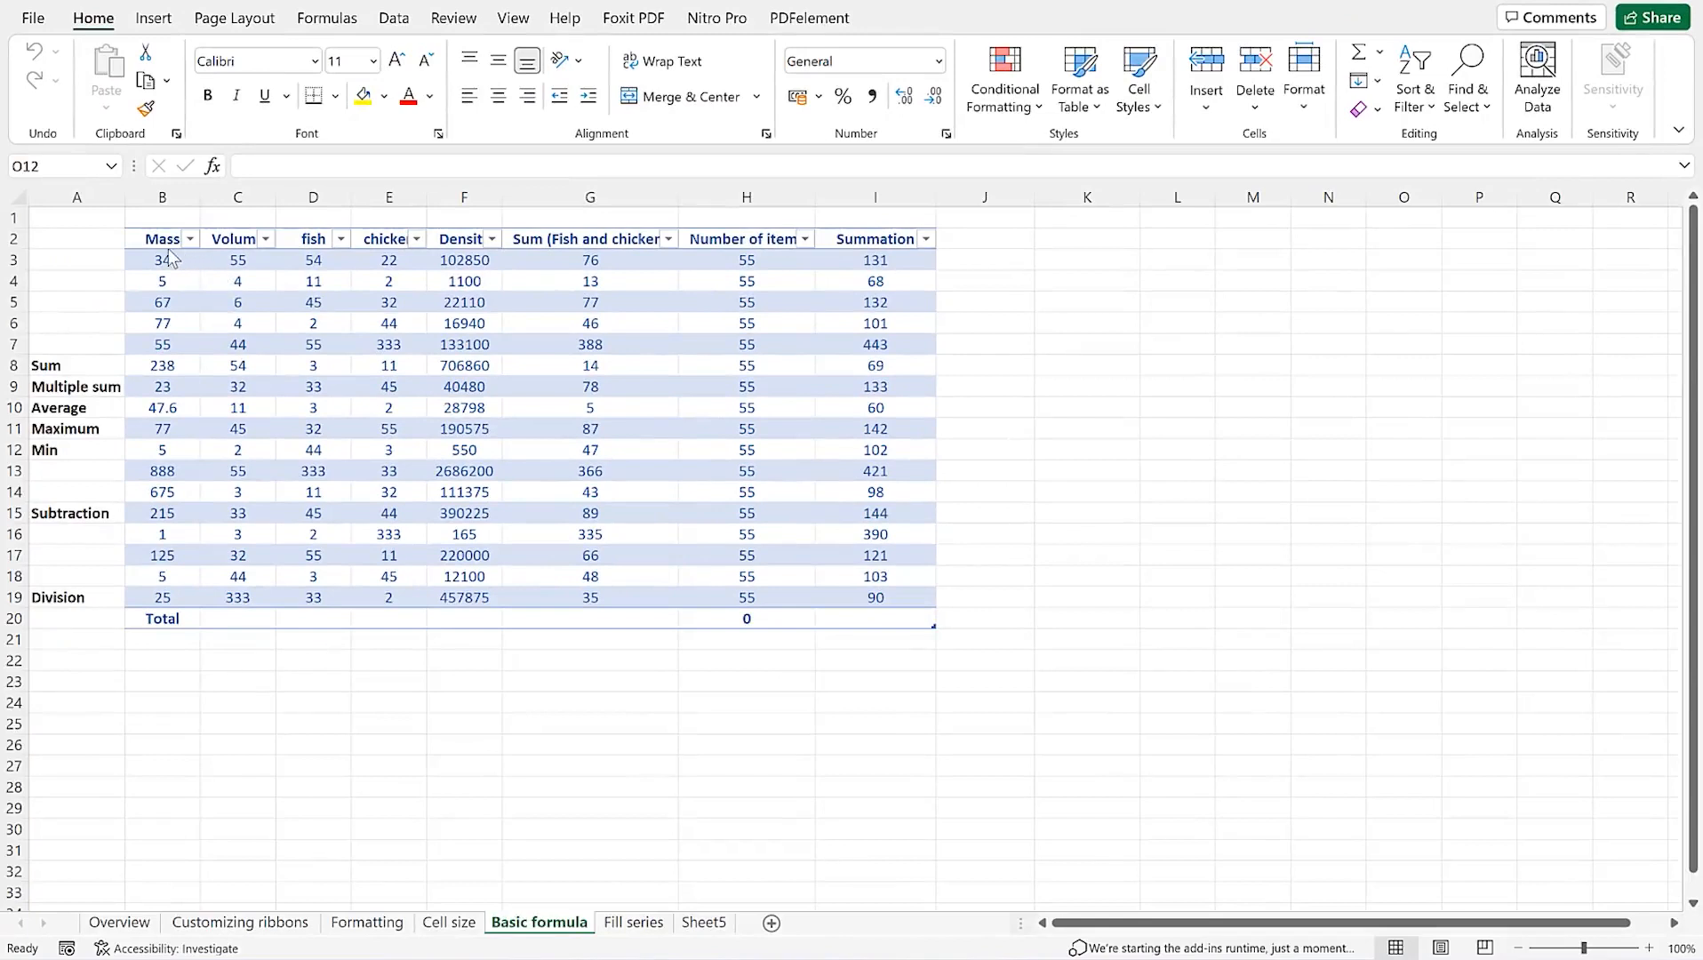
On the Basic formula sheet, run Analyze Data on B3:D19, switch to E3:G19, and review the suggested charts
{"action": "left_click_drag", "start_coordinate": [160, 263], "coordinate": [320, 591]}
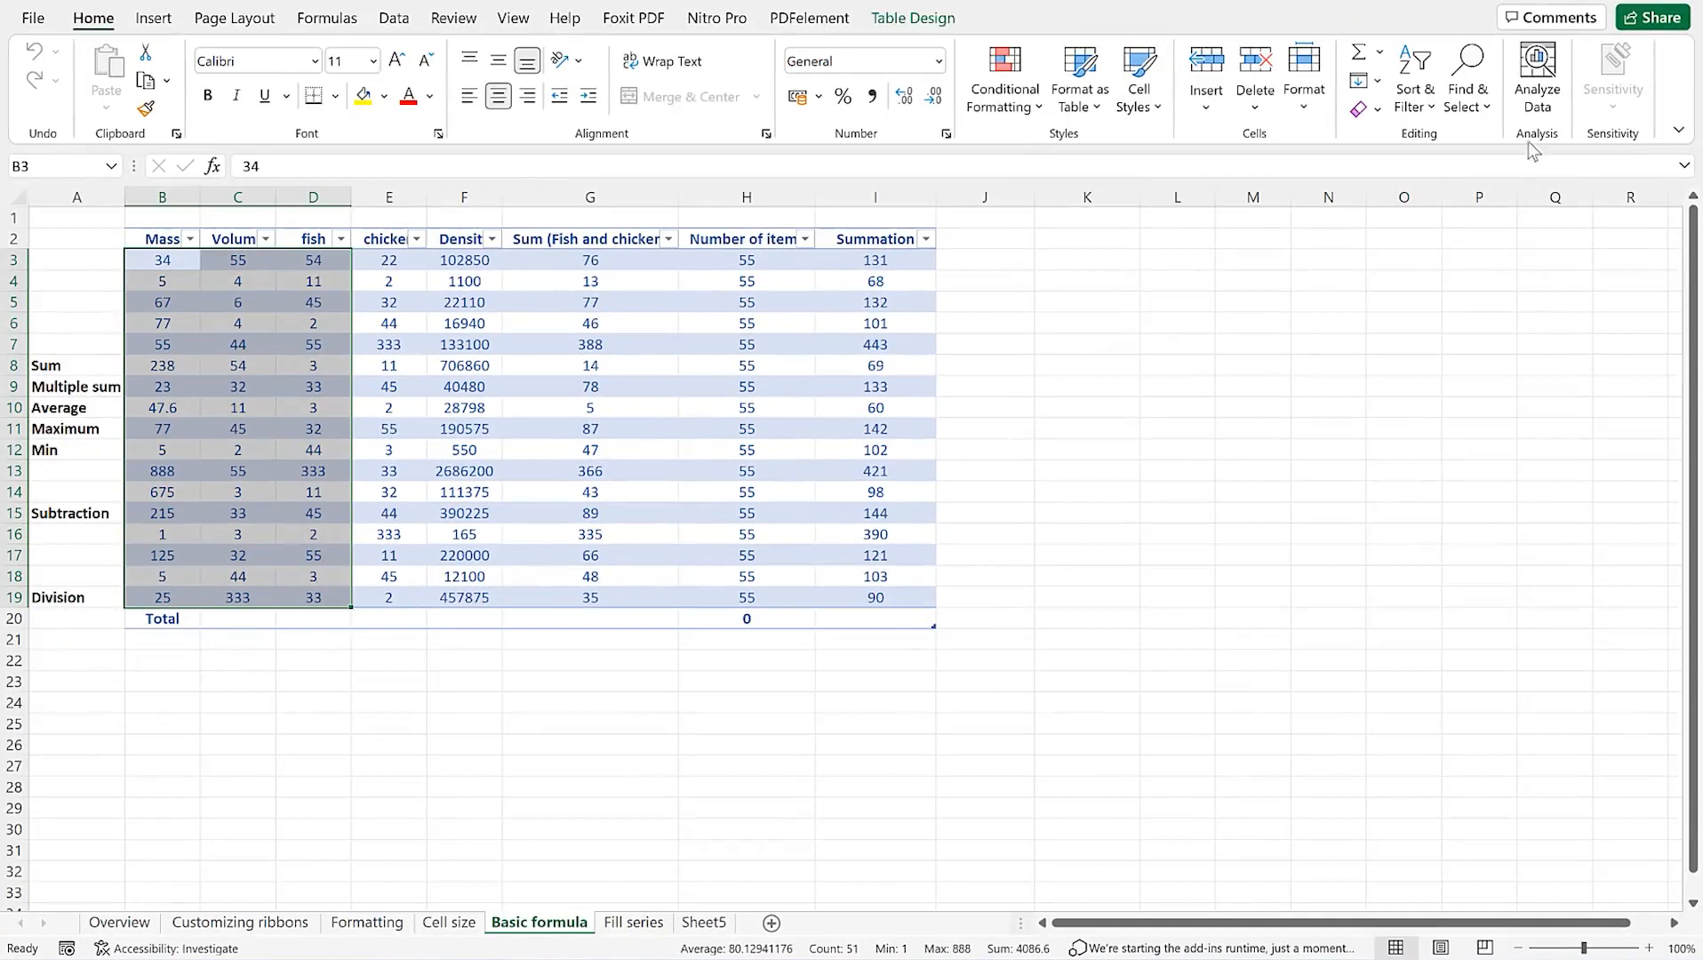
{"action": "left_click", "coordinate": [1537, 71]}
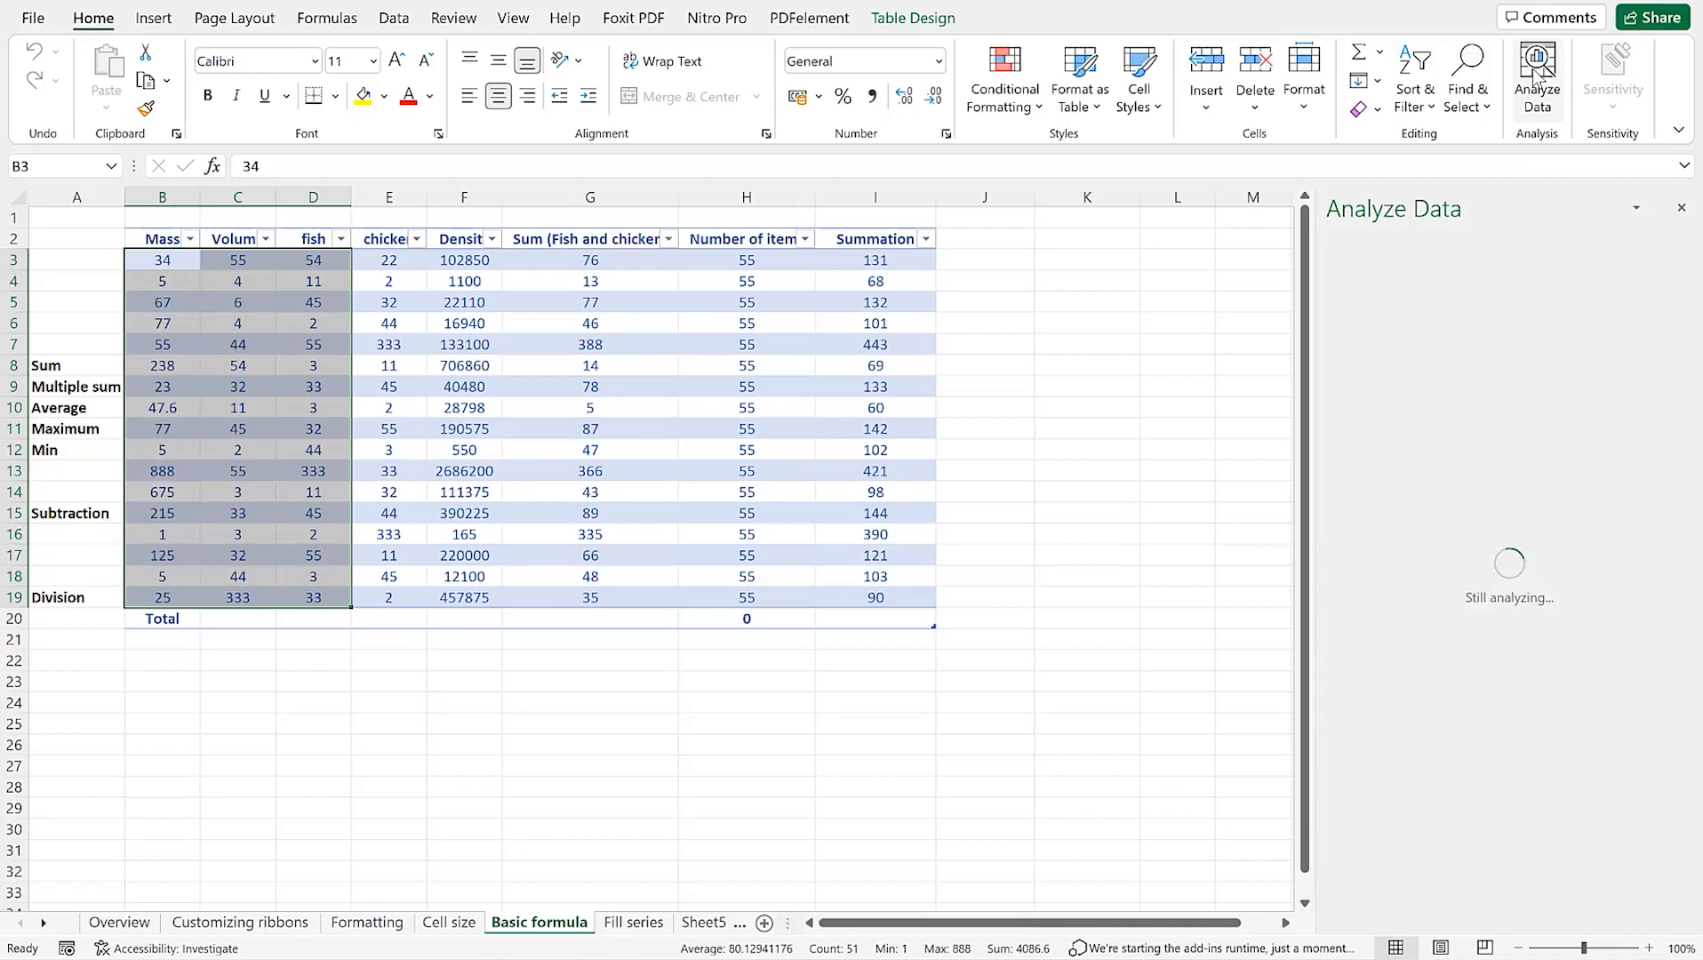
{"action": "left_click_drag", "start_coordinate": [388, 259], "coordinate": [537, 598]}
{"action": "left_click", "coordinate": [1494, 387]}
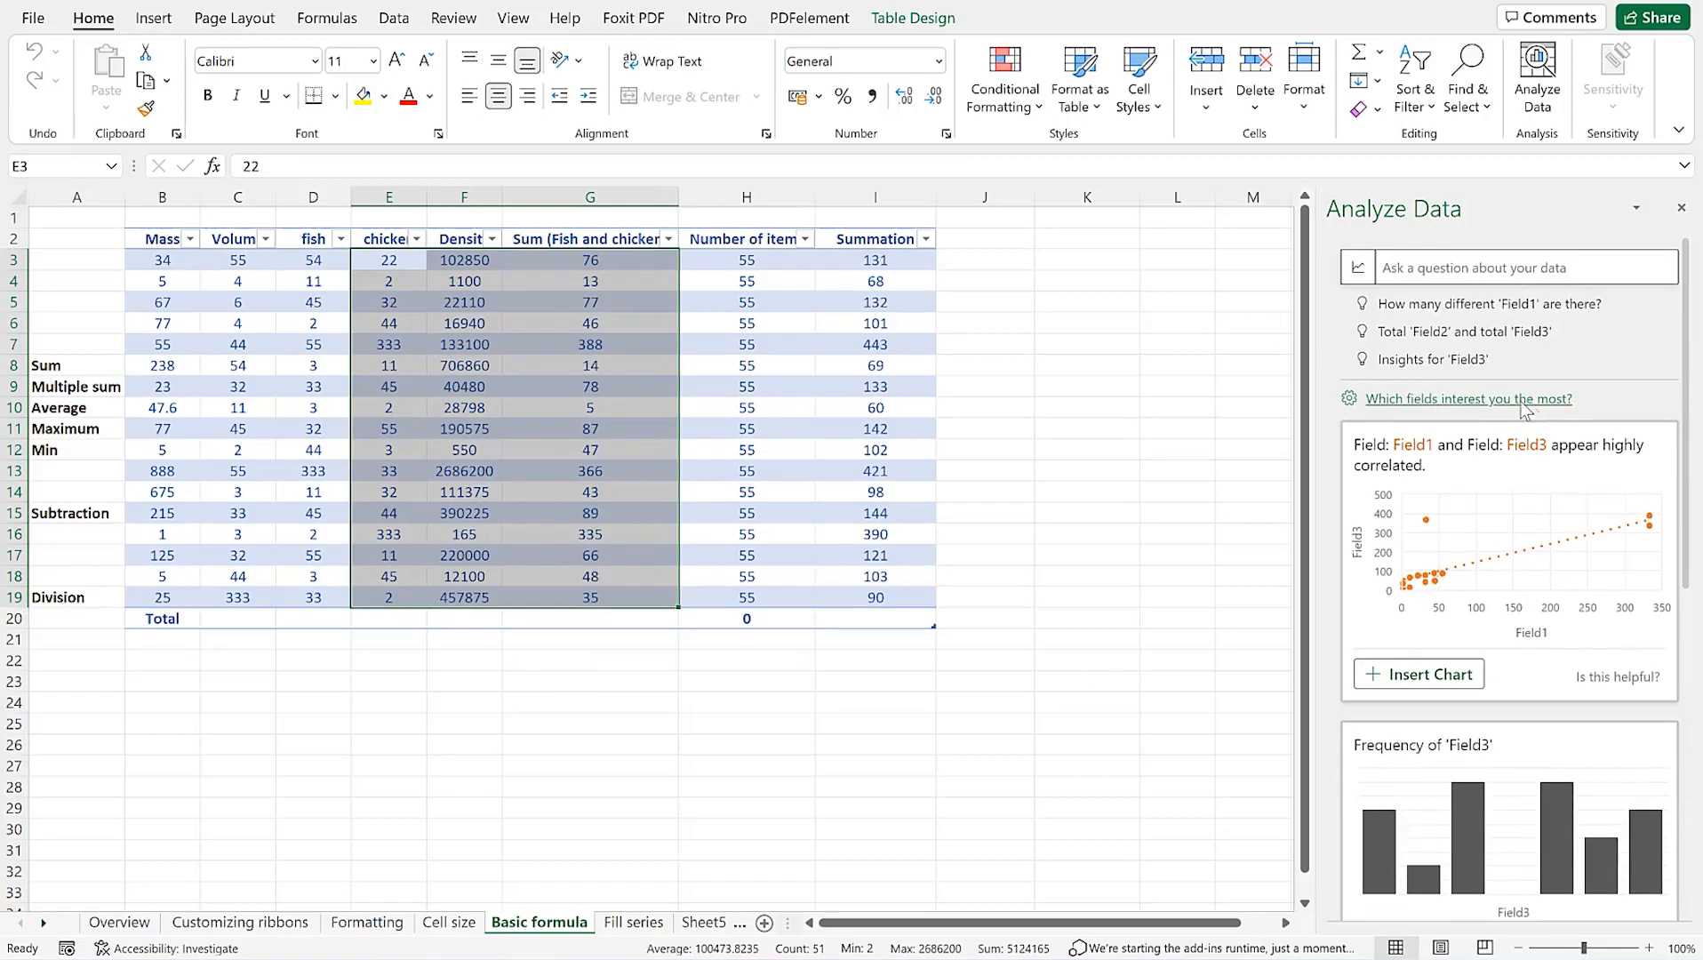
{"action": "scroll", "coordinate": [1511, 431], "scroll_direction": "down", "scroll_amount": 3}
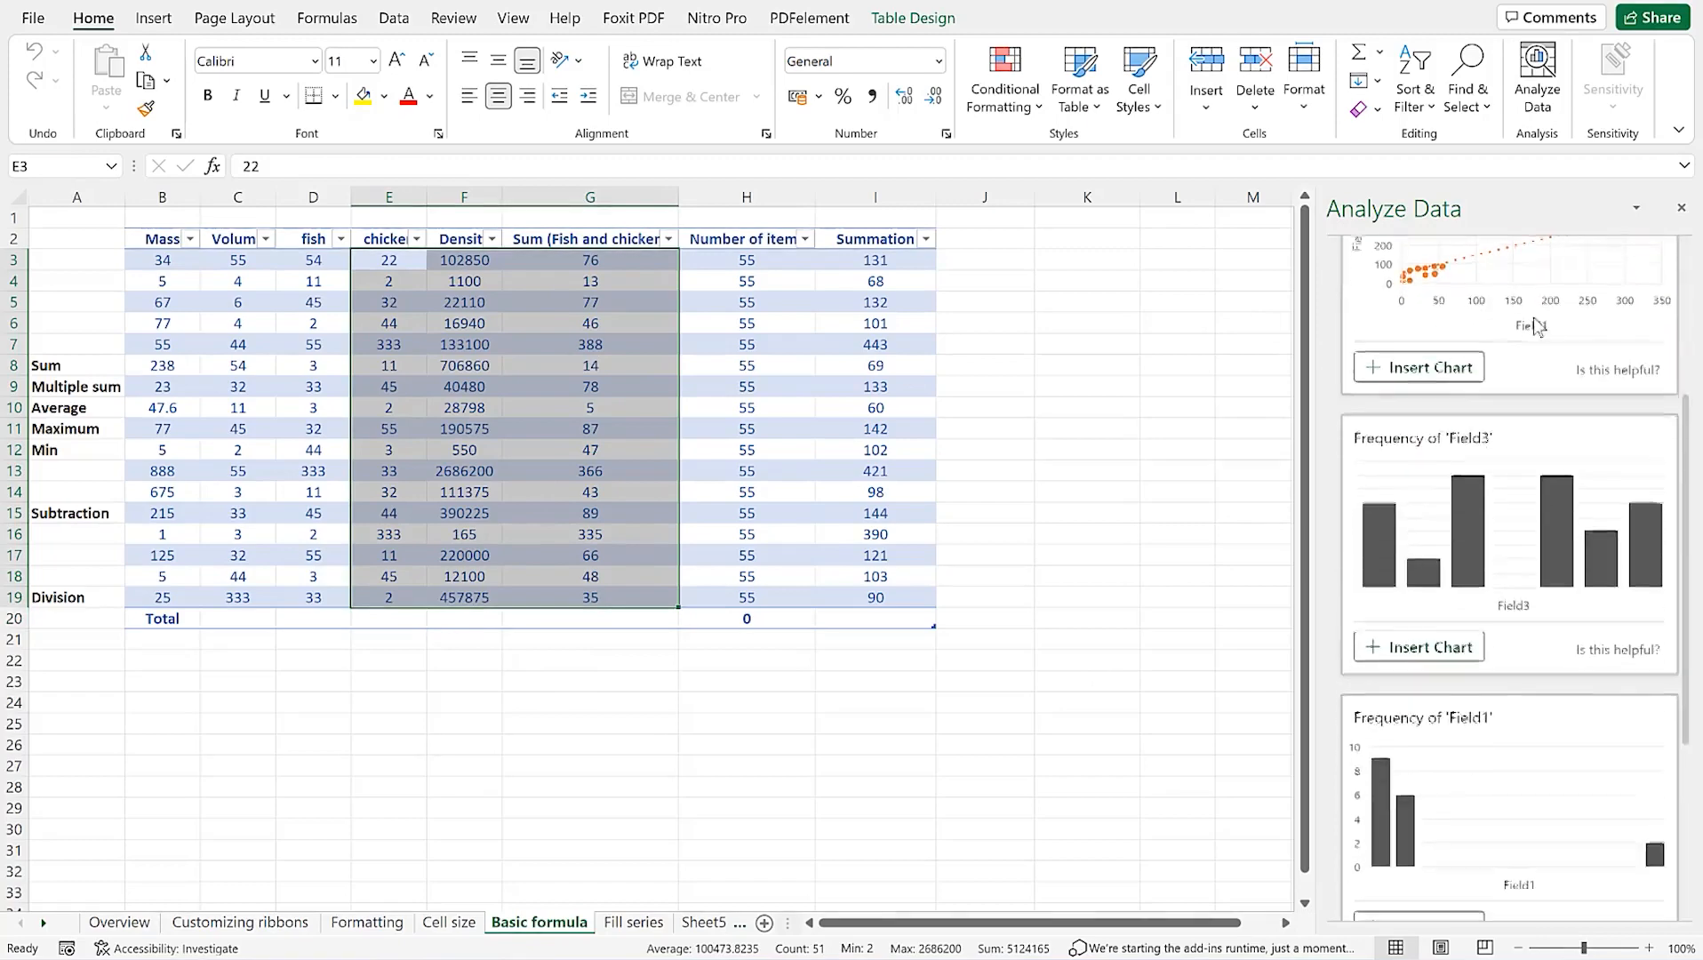
{"action": "scroll", "coordinate": [1493, 440], "scroll_direction": "up", "scroll_amount": 2}
{"action": "scroll", "coordinate": [1494, 478], "scroll_direction": "down", "scroll_amount": 5}
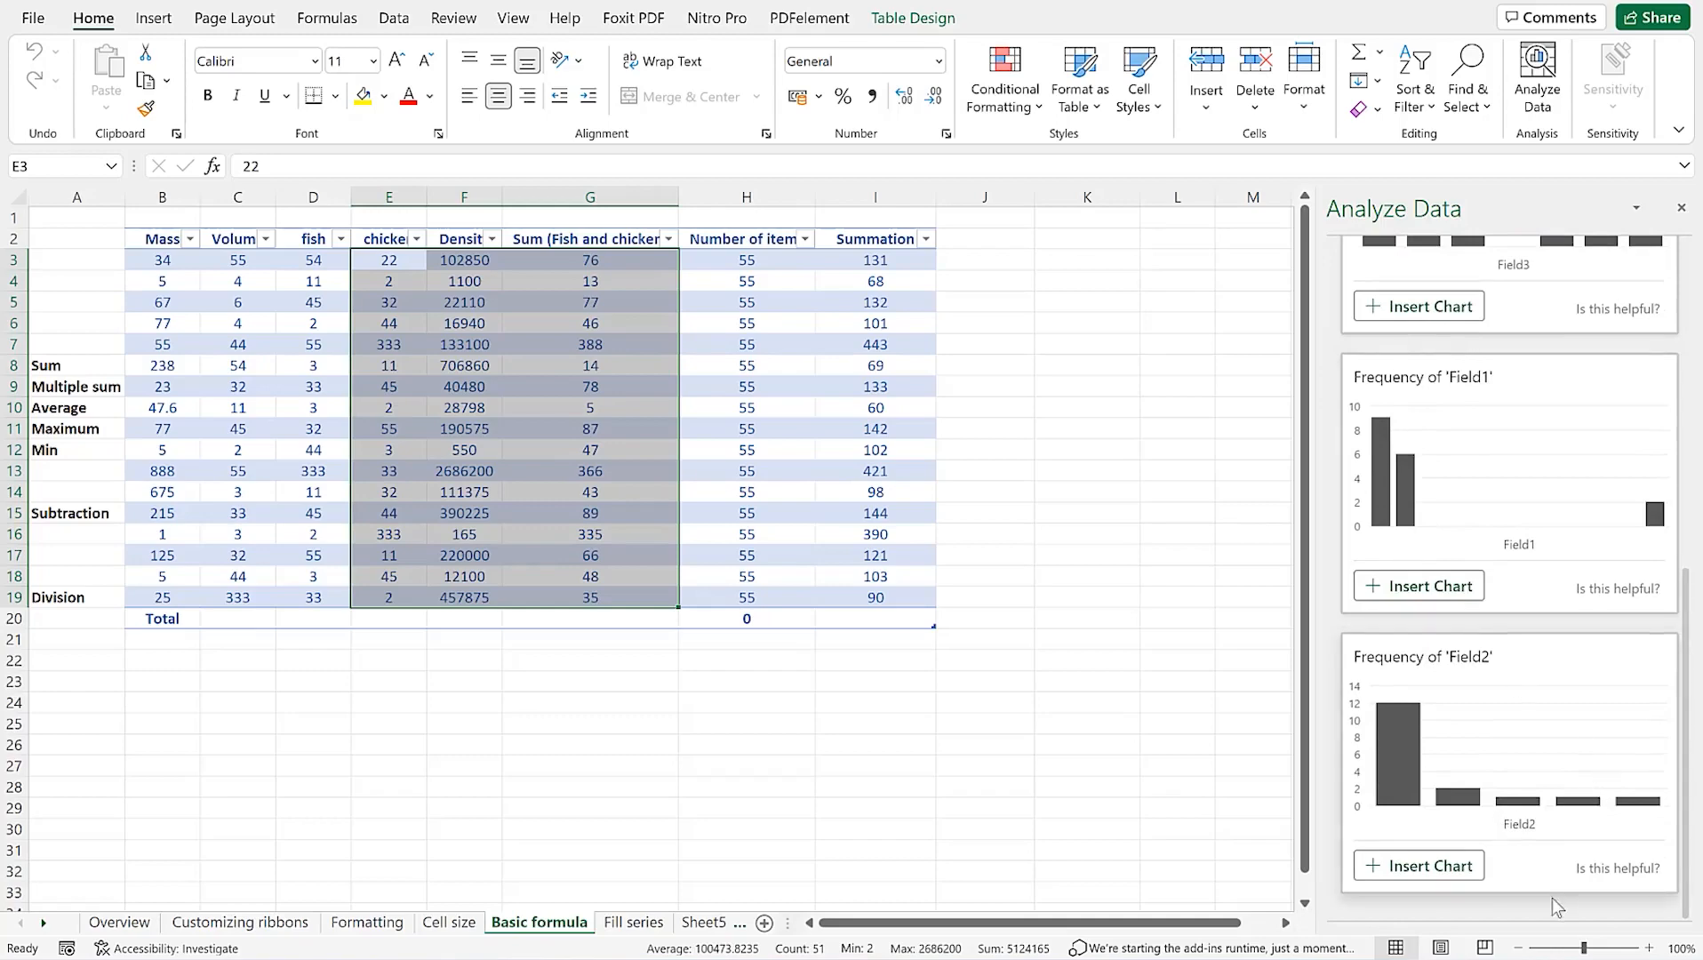
{"action": "scroll", "coordinate": [1485, 613], "scroll_direction": "up", "scroll_amount": 5}
{"action": "scroll", "coordinate": [1490, 578], "scroll_direction": "up", "scroll_amount": 2}
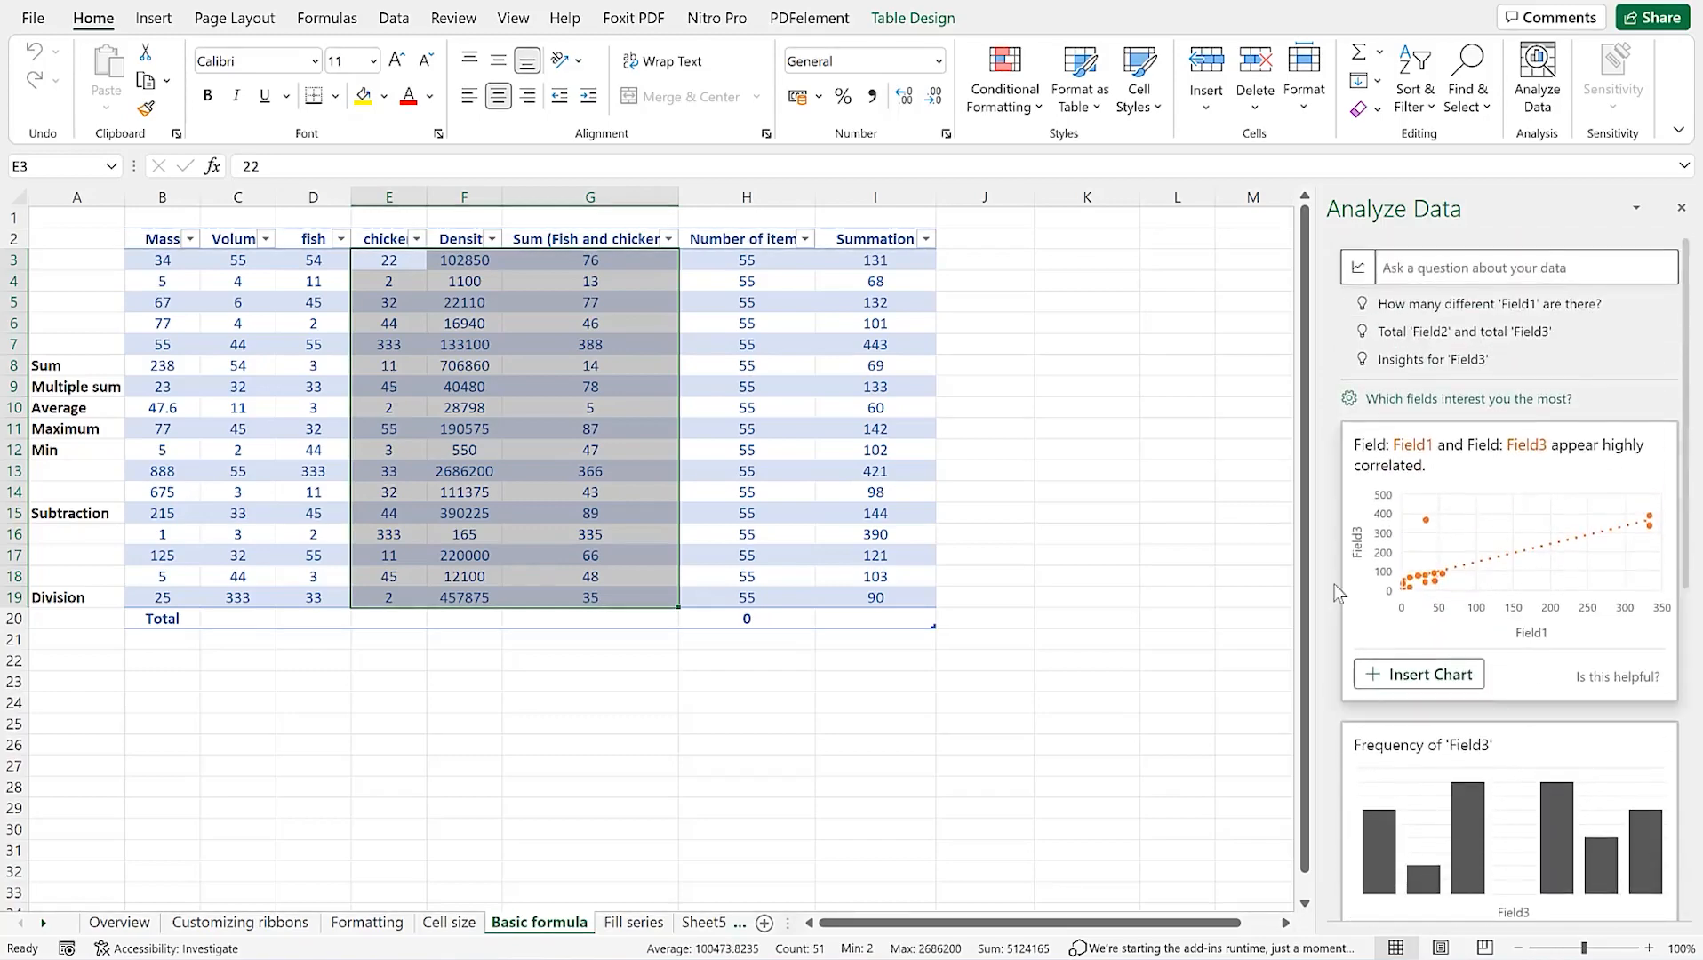
Select G3:I19, from the Sum (Fish and chicken) column through Summation, and run Analyze Data on it
{"action": "left_click", "coordinate": [1253, 659]}
{"action": "left_click_drag", "start_coordinate": [573, 258], "coordinate": [864, 578]}
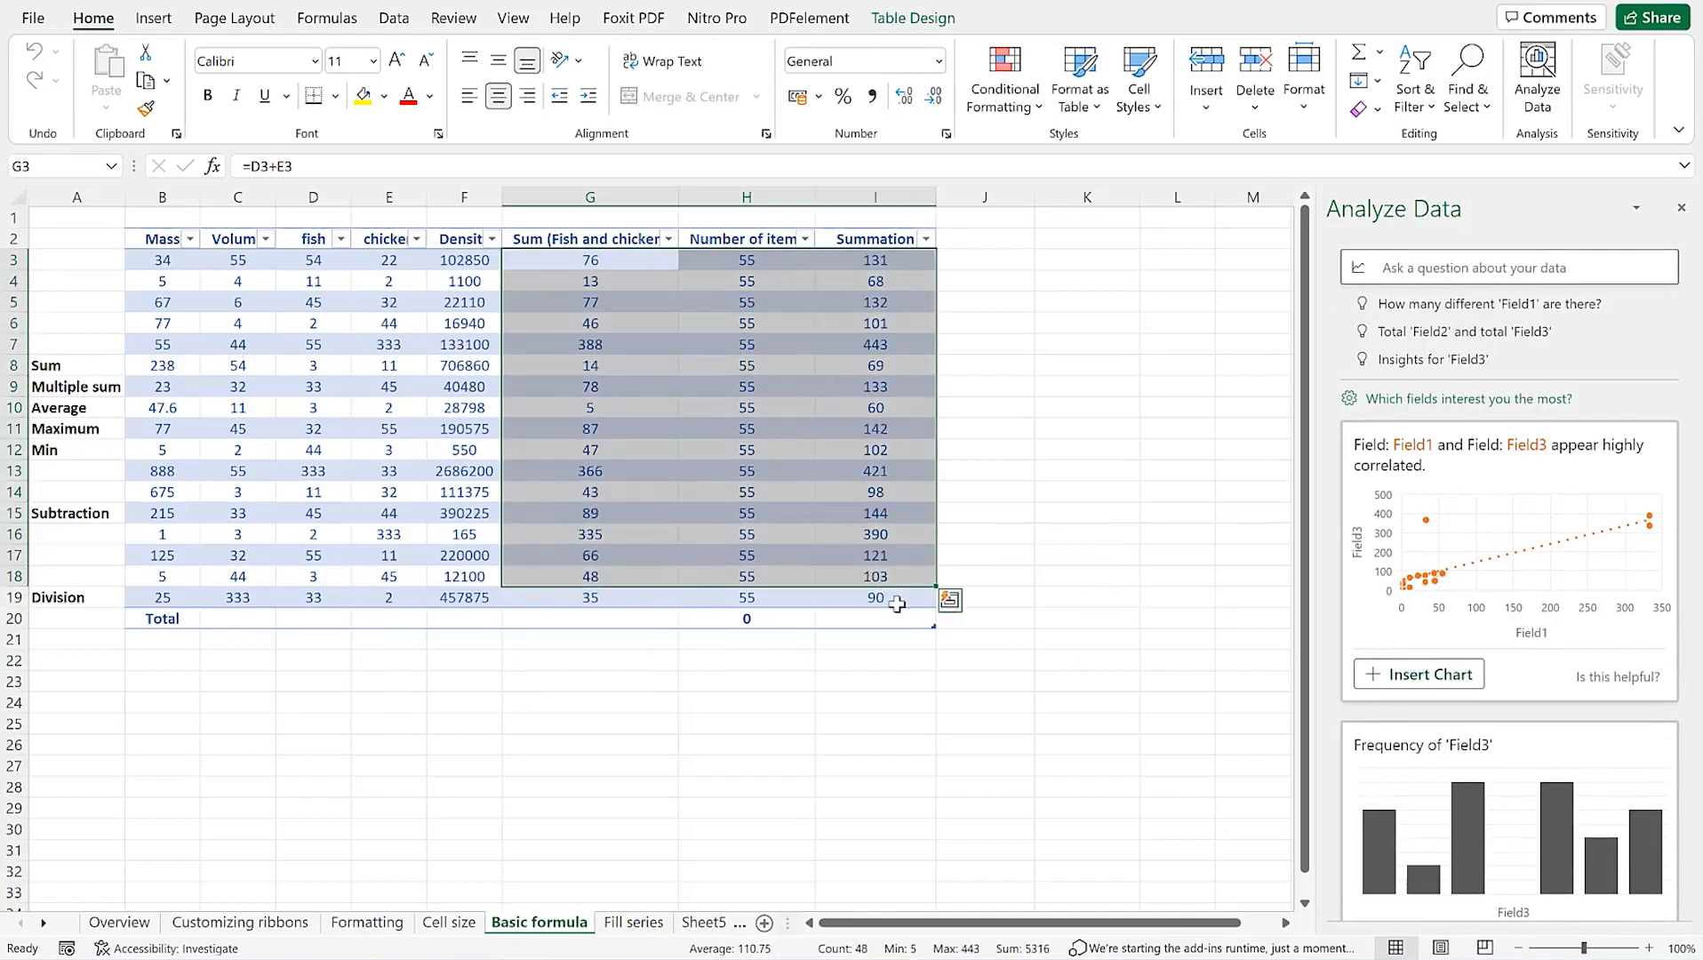
{"action": "left_click", "coordinate": [828, 516]}
{"action": "left_click", "coordinate": [547, 263]}
{"action": "left_click_drag", "start_coordinate": [548, 263], "coordinate": [845, 594]}
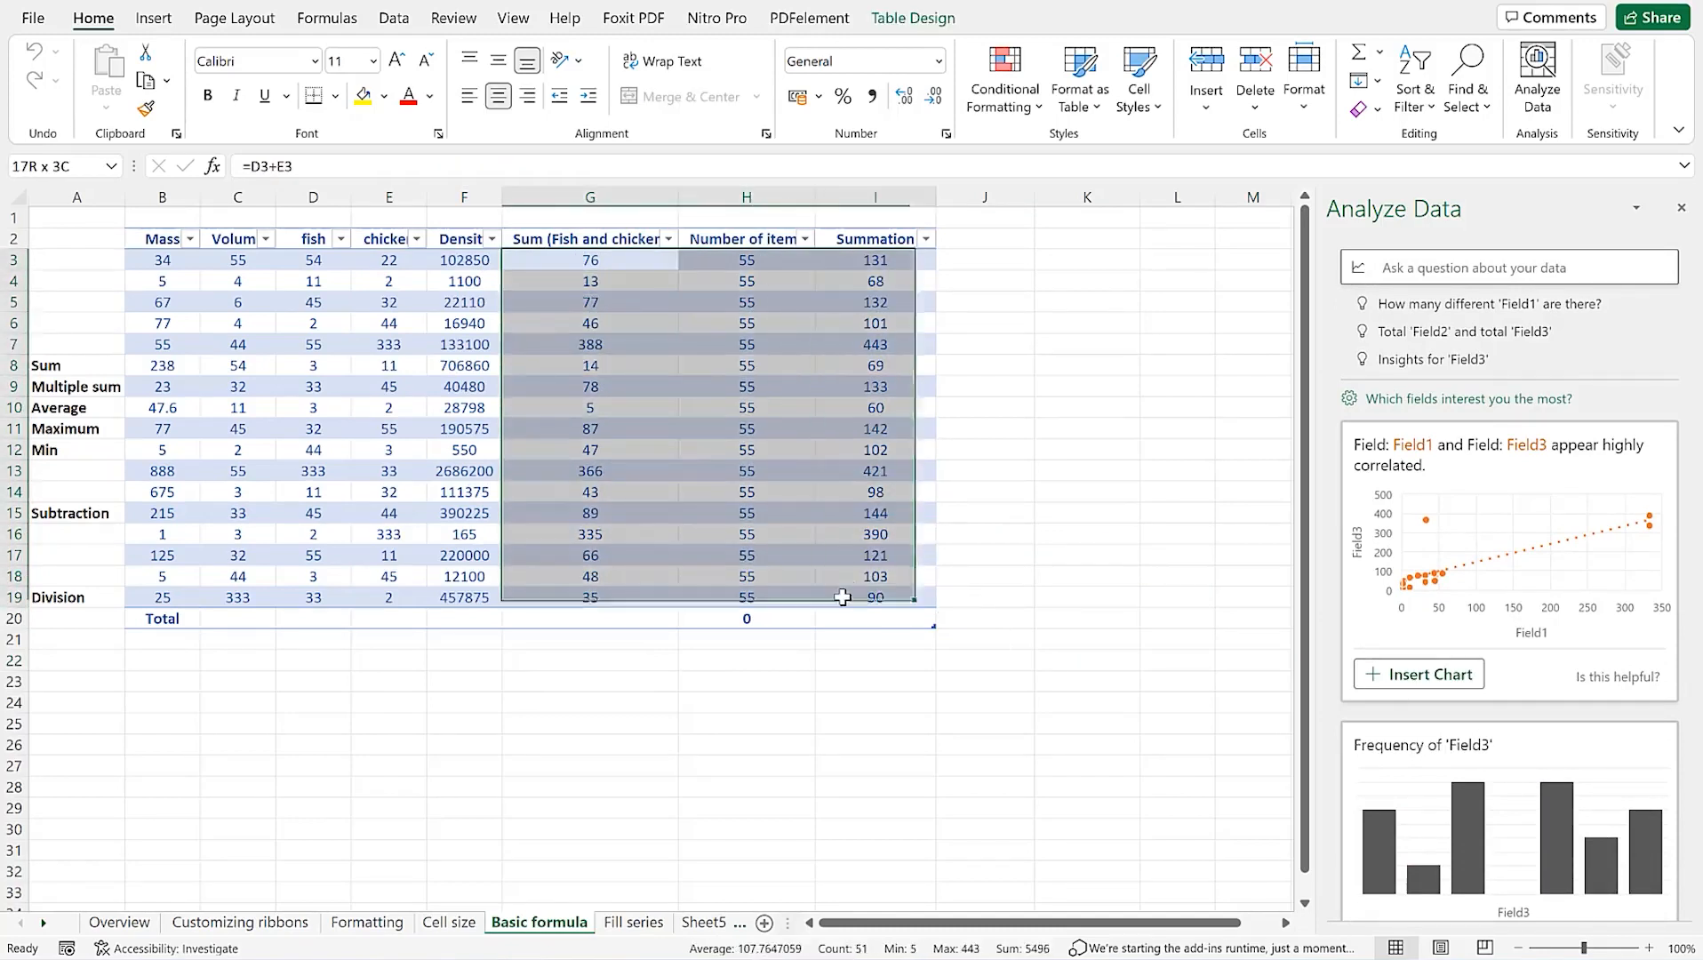
{"action": "left_click", "coordinate": [1539, 89]}
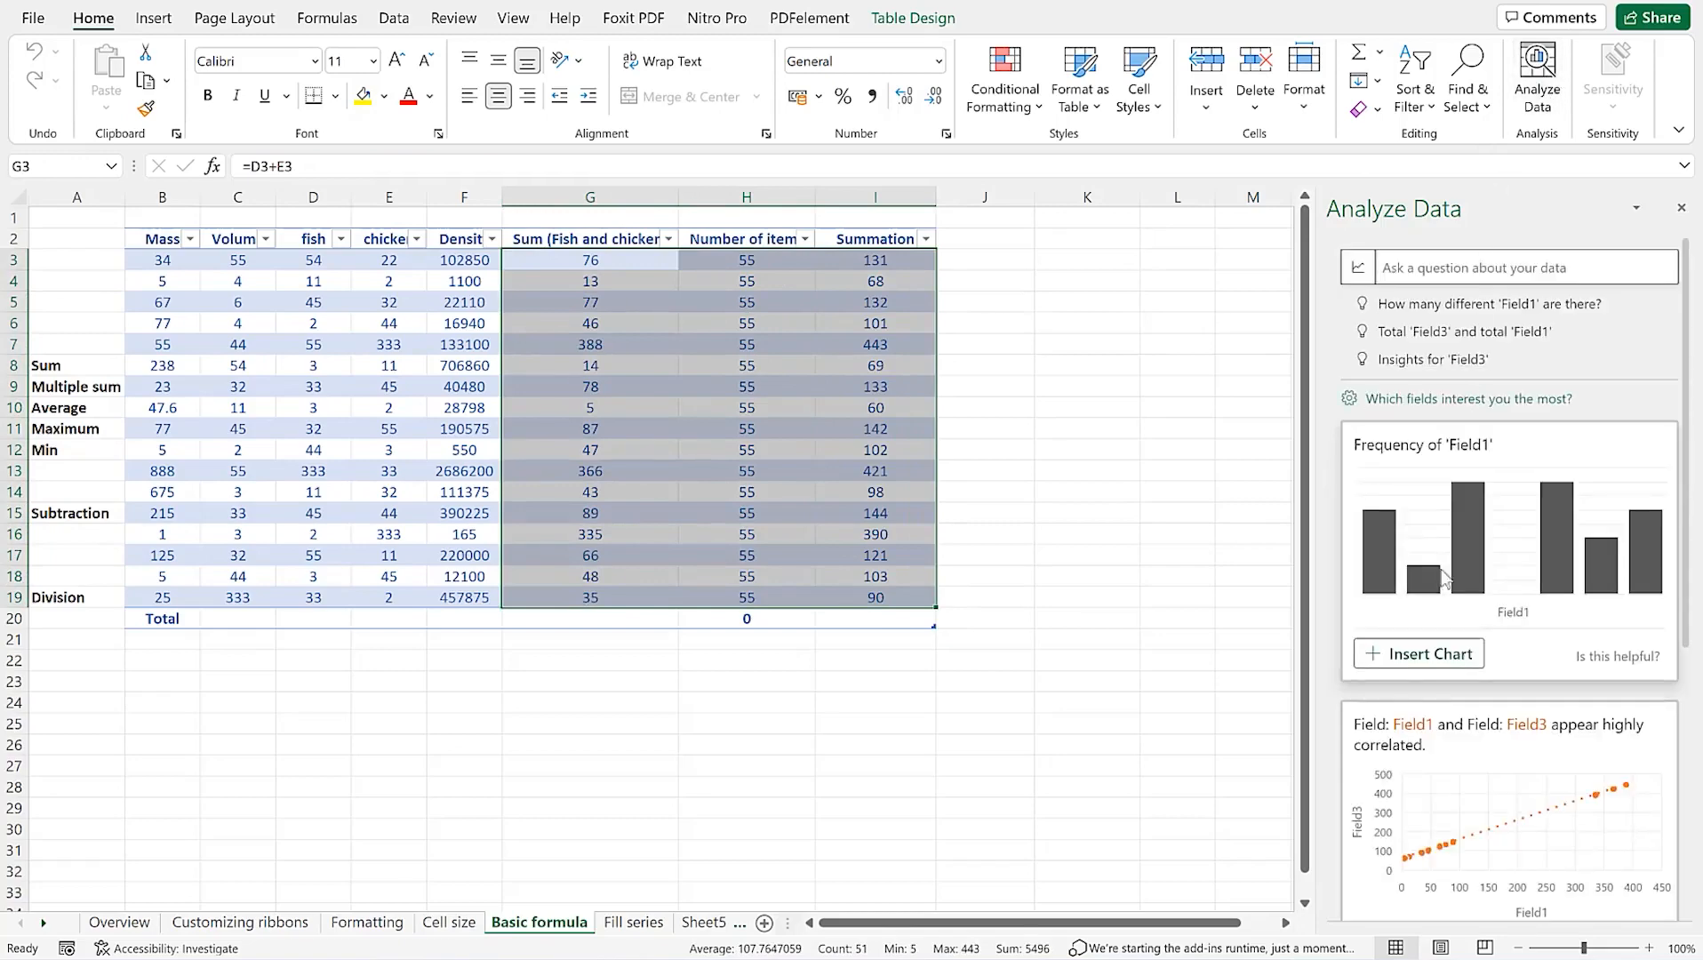
Review the charts suggested for G3:I19, expanding the list to show all results
{"action": "scroll", "coordinate": [1489, 543], "scroll_direction": "down", "scroll_amount": 10}
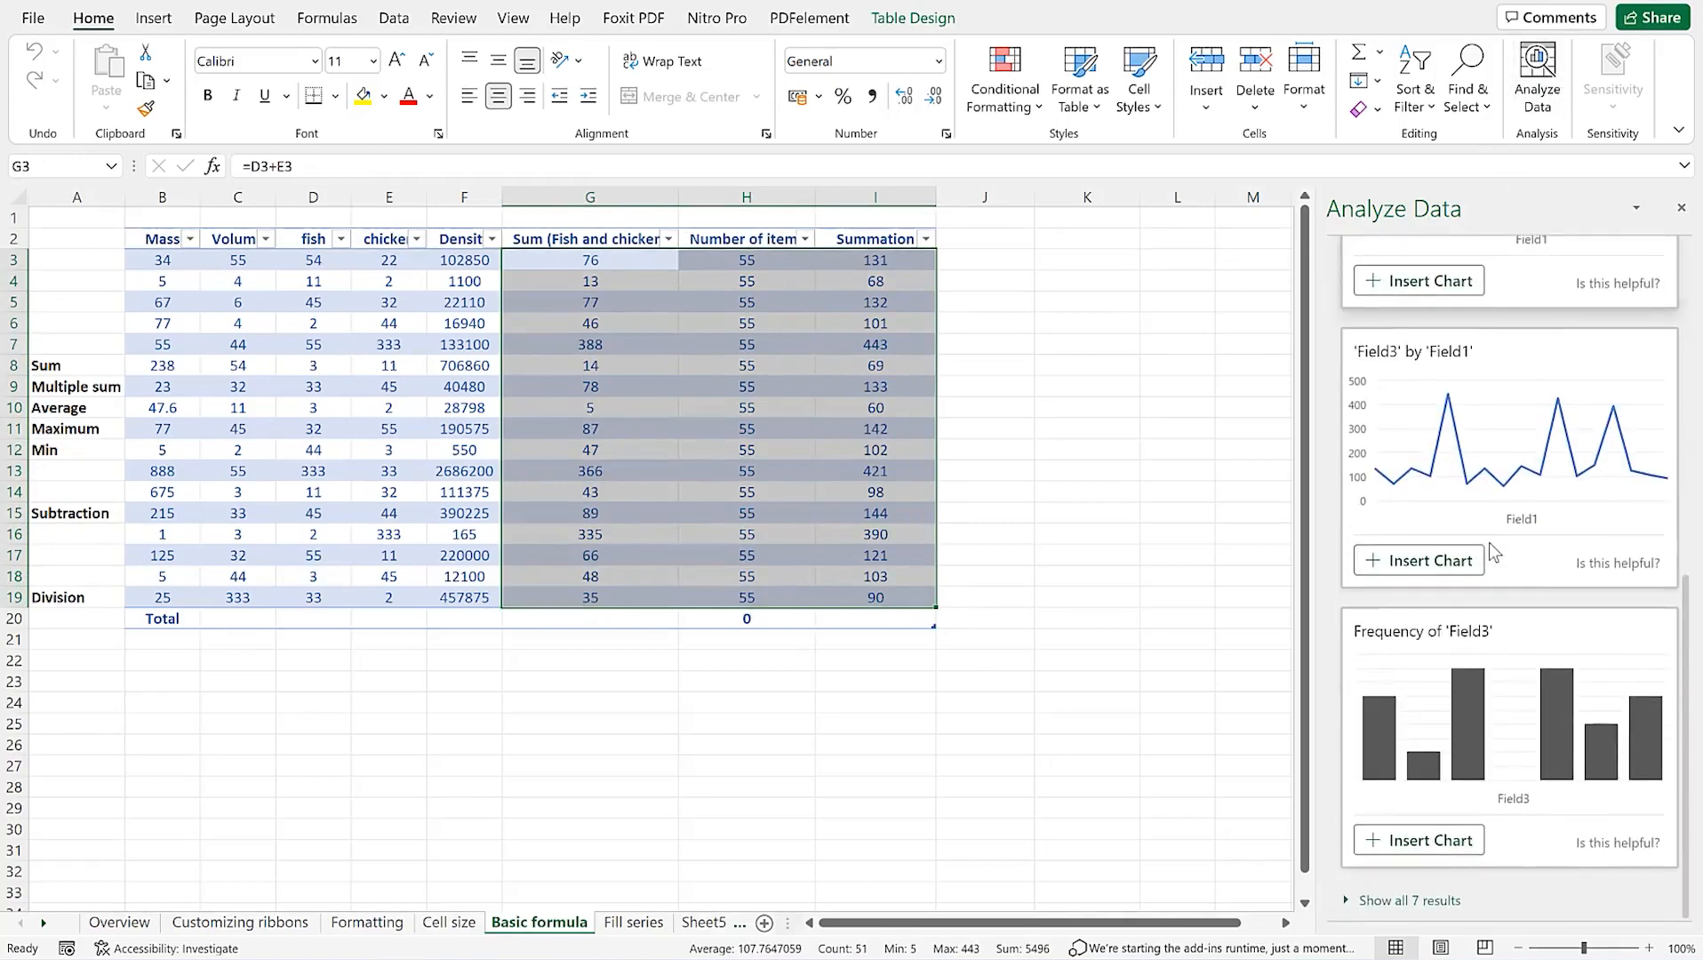
{"action": "scroll", "coordinate": [1532, 477], "scroll_direction": "up", "scroll_amount": 5}
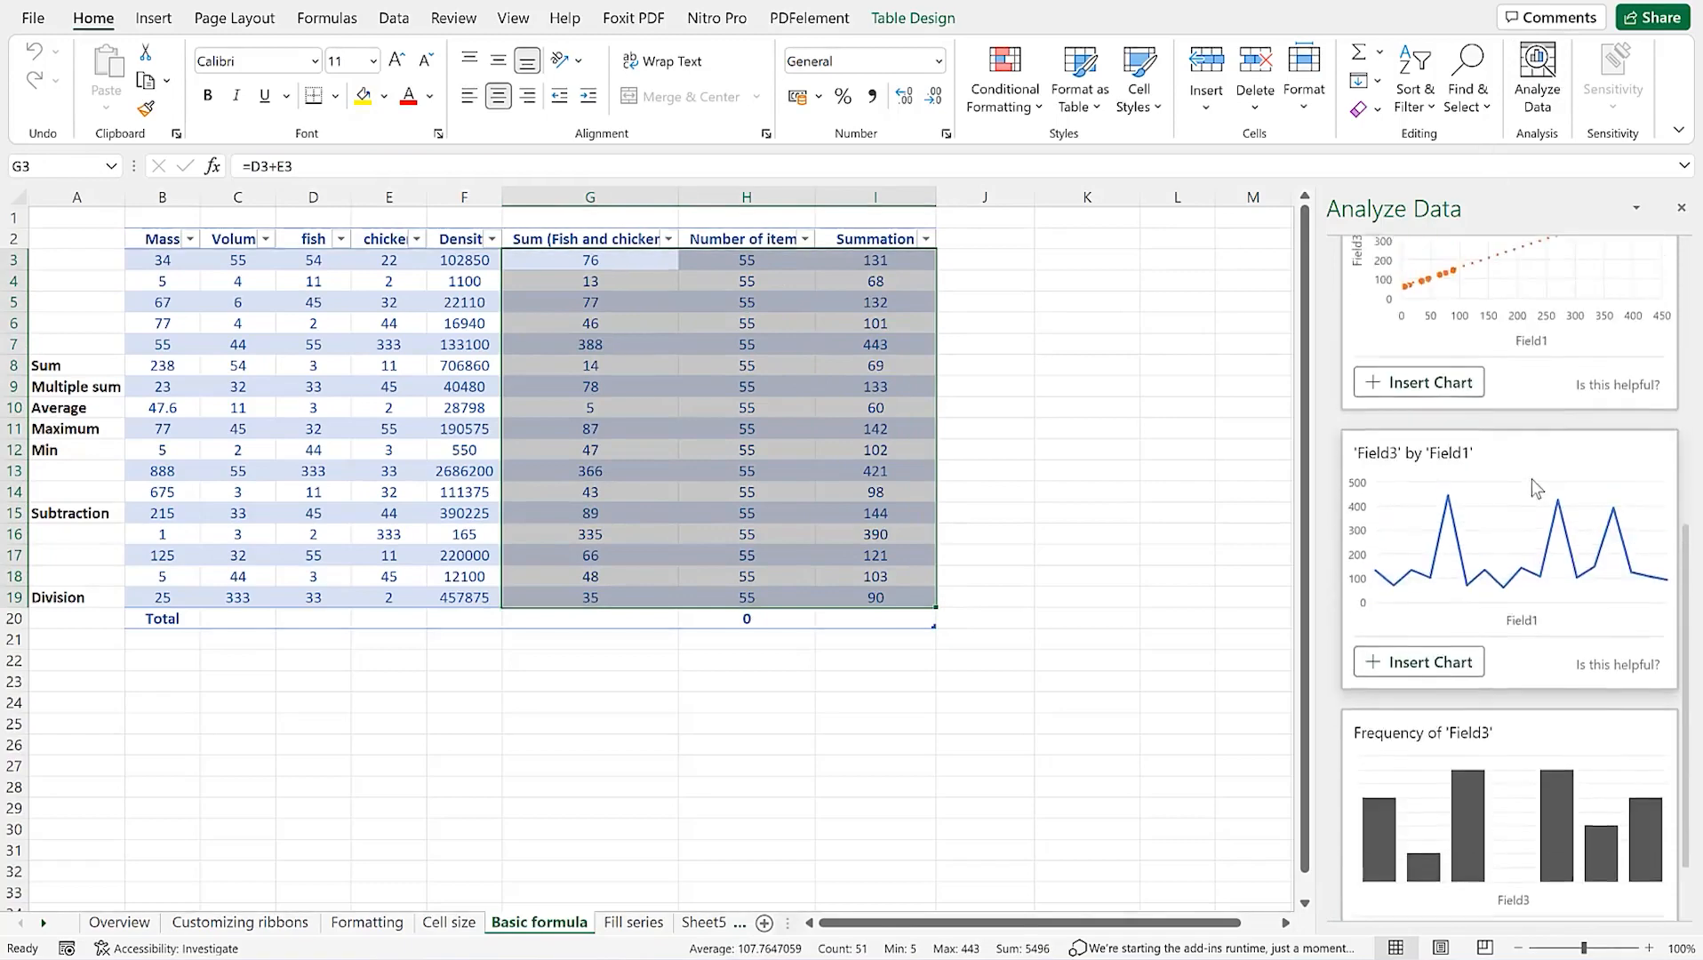
{"action": "scroll", "coordinate": [1535, 487], "scroll_direction": "down", "scroll_amount": 4}
{"action": "scroll", "coordinate": [1528, 329], "scroll_direction": "up", "scroll_amount": 1}
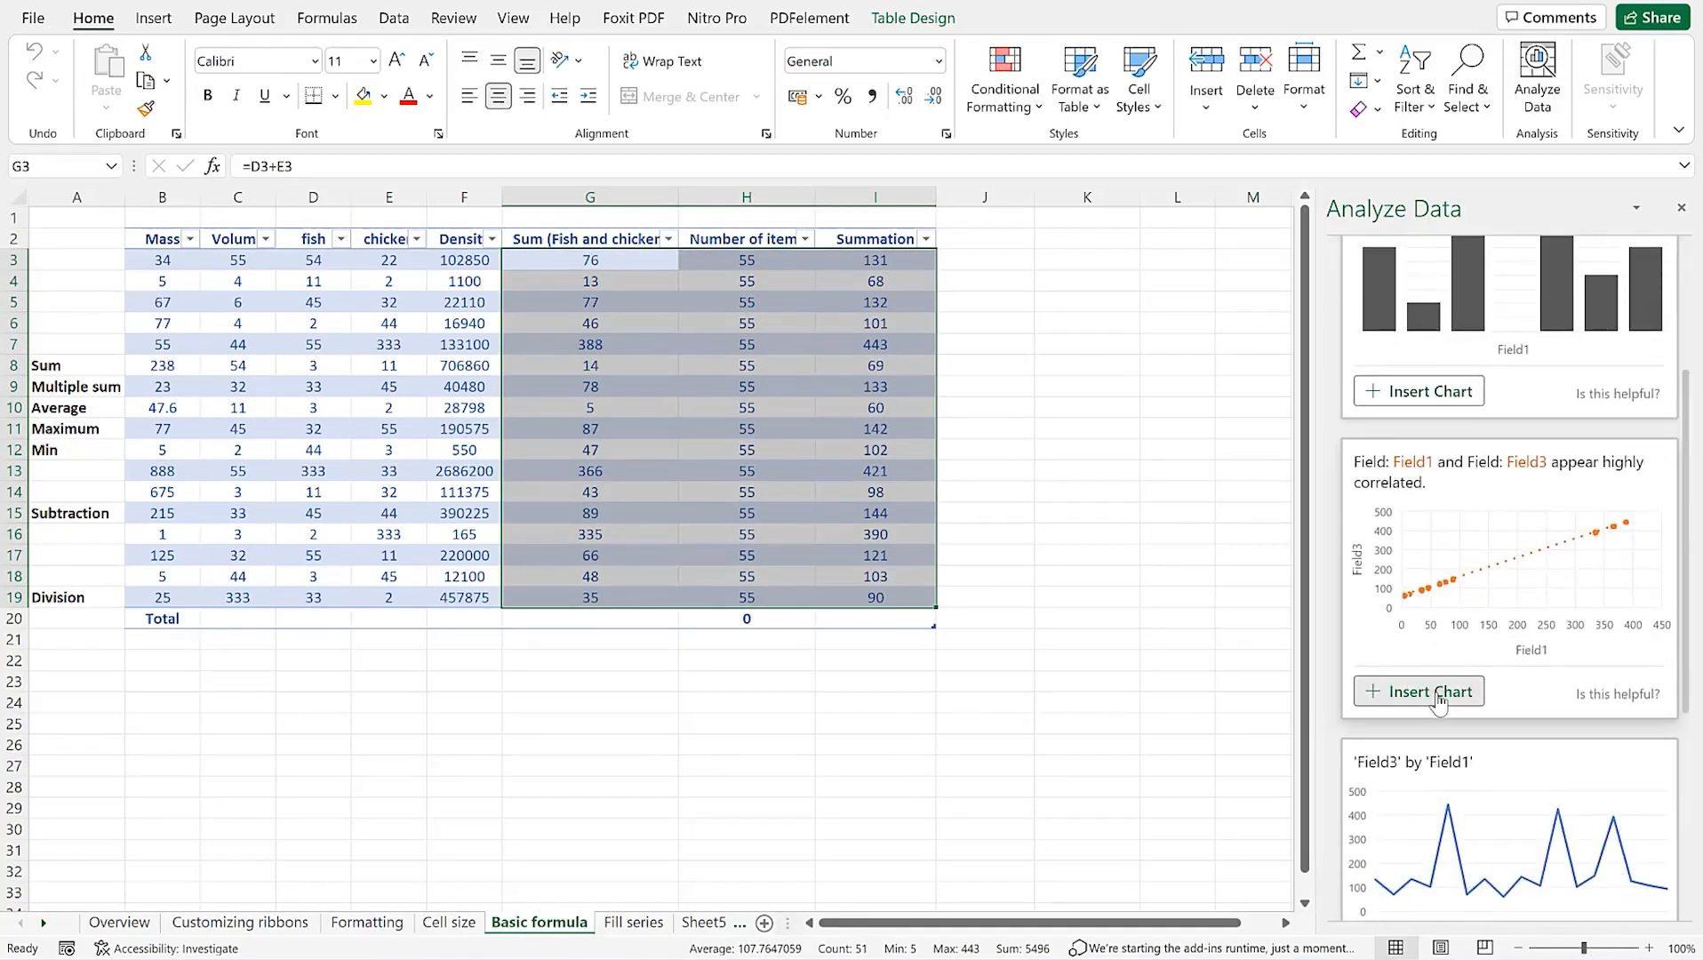
{"action": "scroll", "coordinate": [1446, 705], "scroll_direction": "down", "scroll_amount": 5}
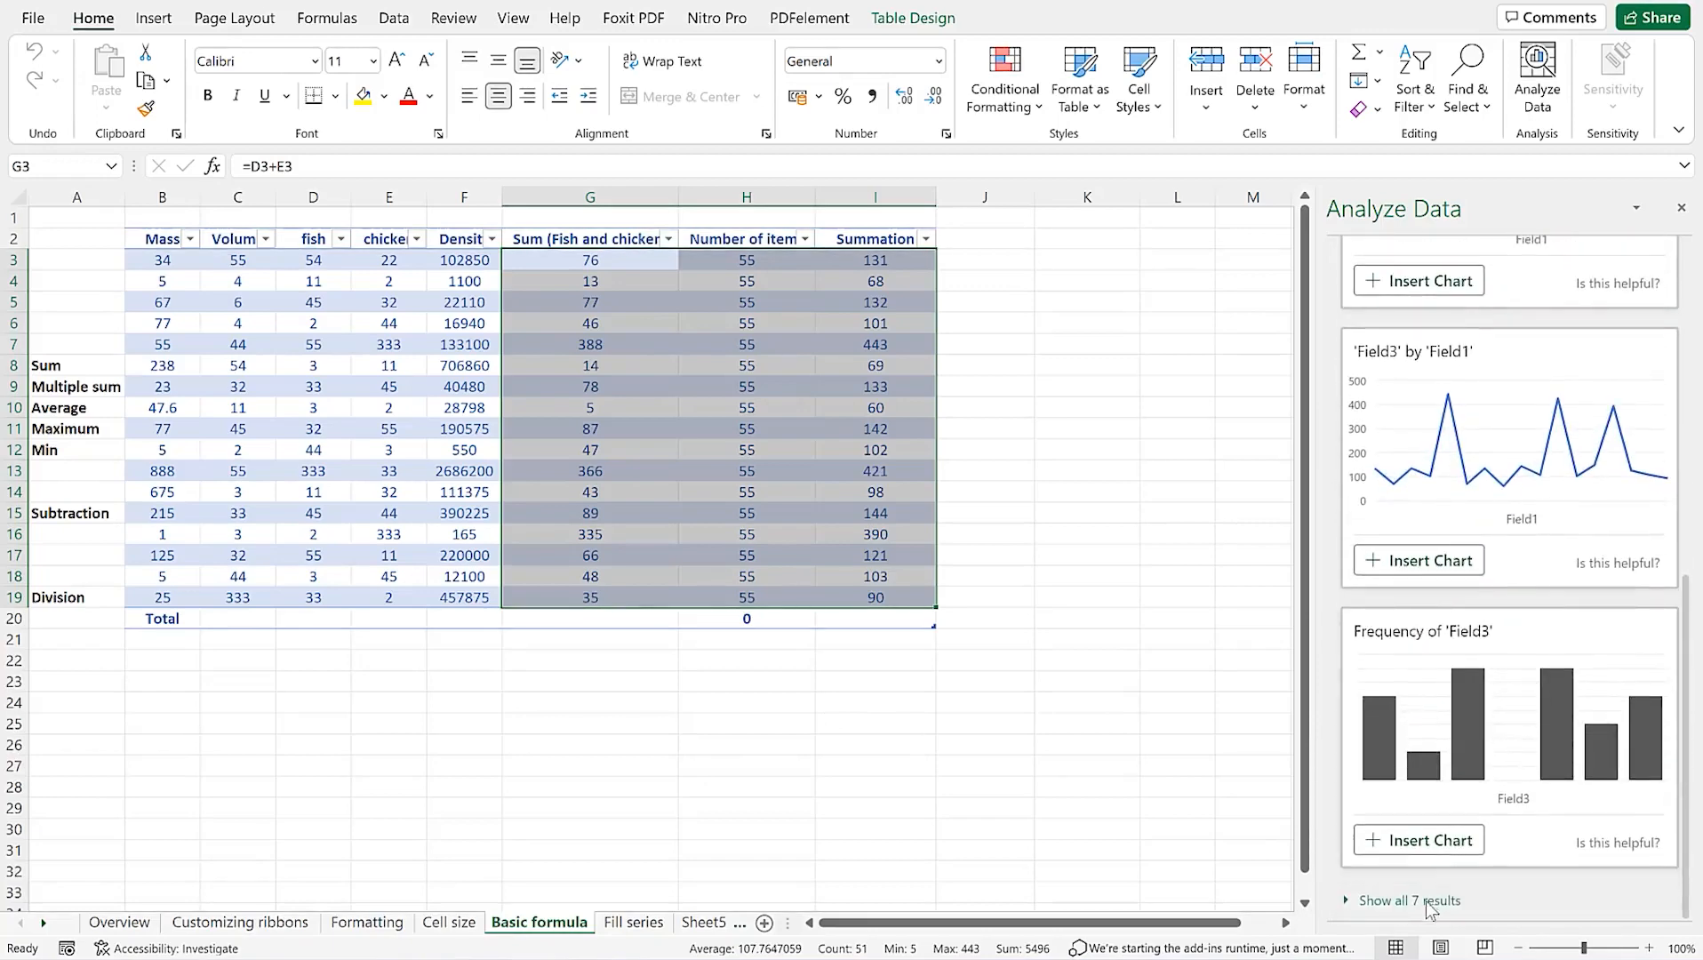
{"action": "left_click", "coordinate": [1409, 900]}
{"action": "scroll", "coordinate": [1481, 802], "scroll_direction": "down", "scroll_amount": 5}
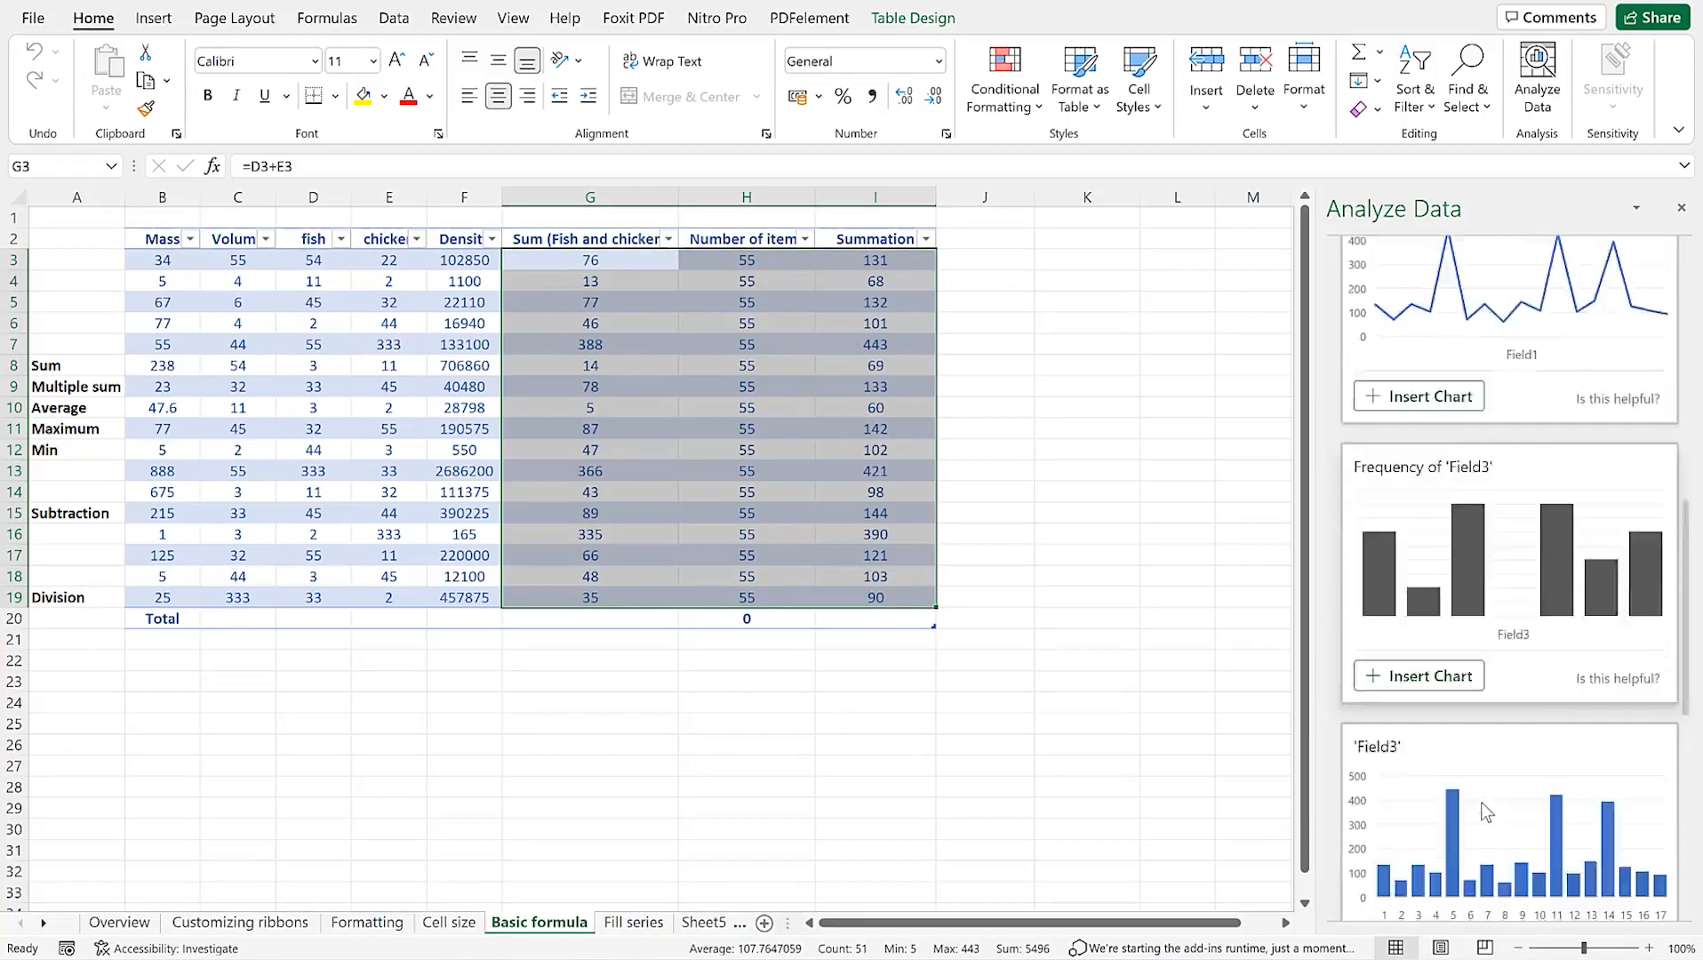
{"action": "scroll", "coordinate": [1524, 700], "scroll_direction": "down", "scroll_amount": 3}
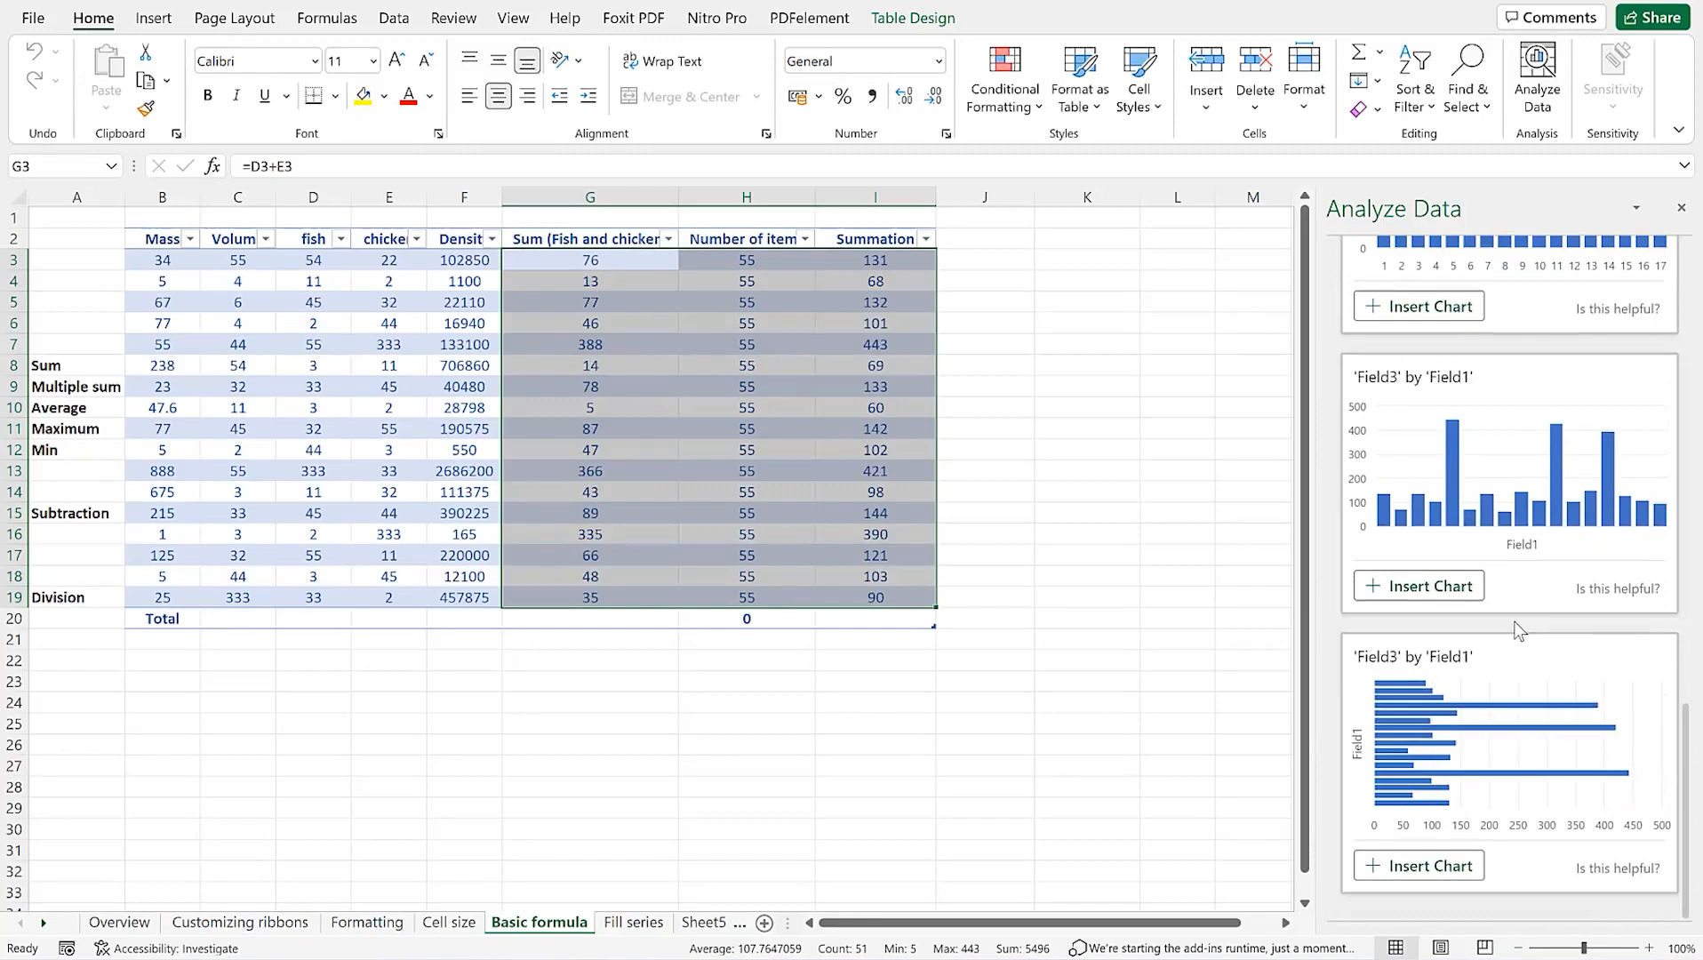
{"action": "scroll", "coordinate": [1506, 605], "scroll_direction": "up", "scroll_amount": 10}
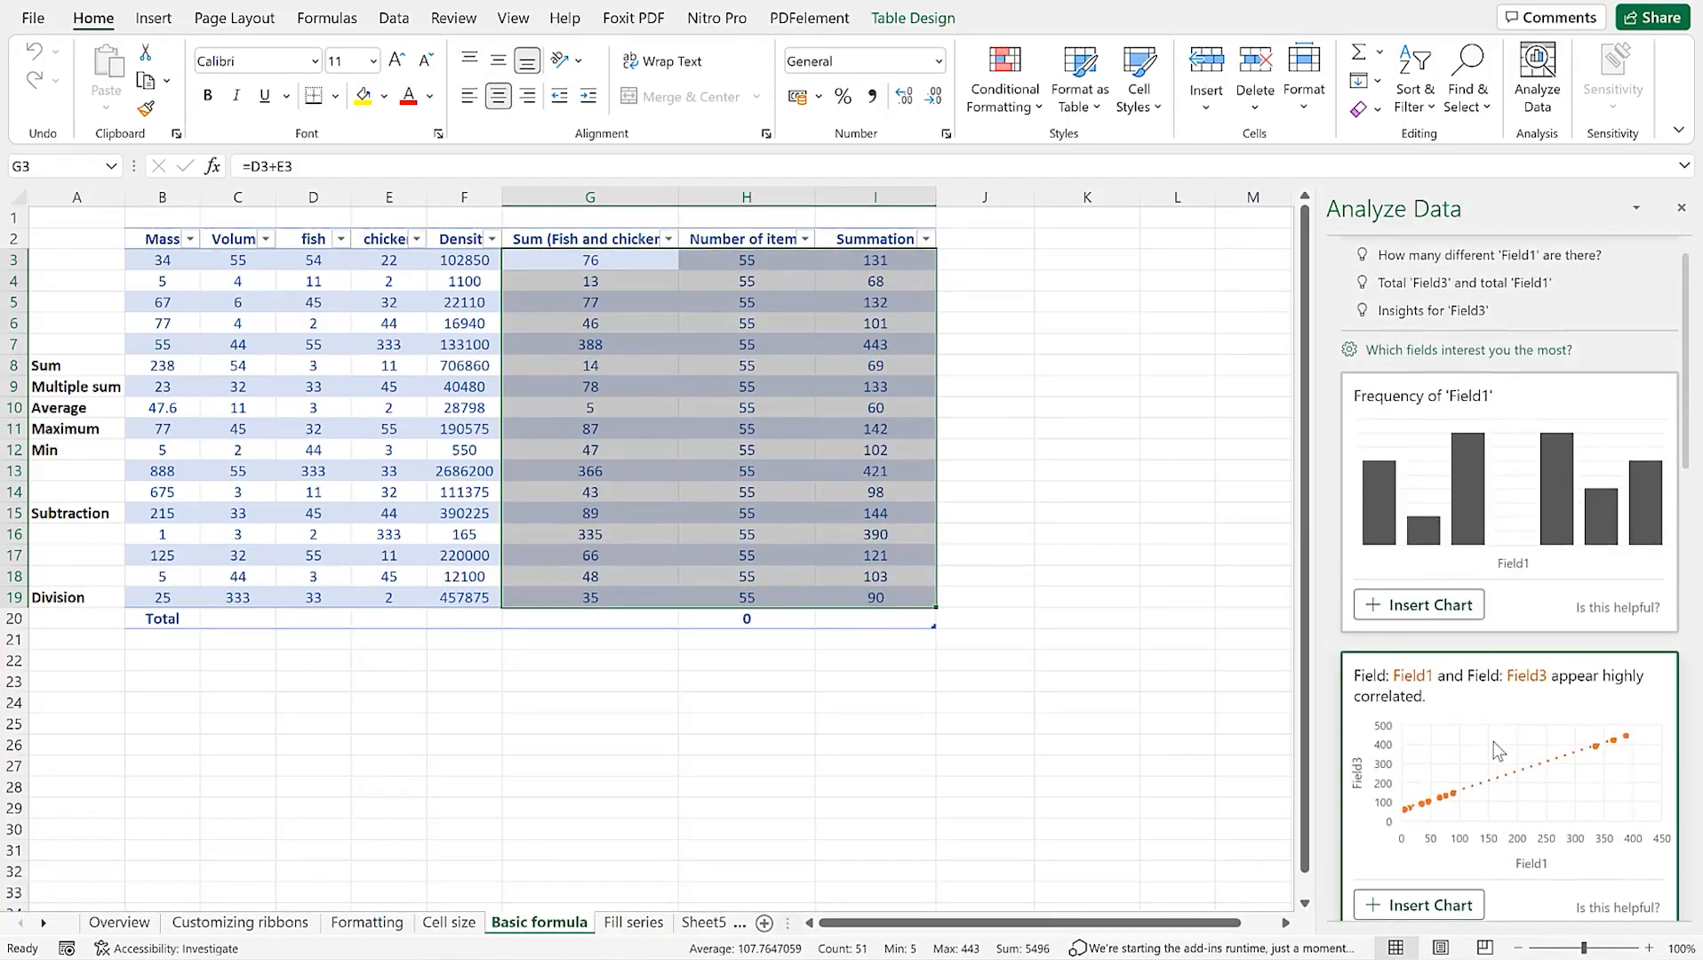
Insert the suggested scatter chart showing the correlation between Field1 and Field3
{"action": "scroll", "coordinate": [1469, 838], "scroll_direction": "down", "scroll_amount": 3}
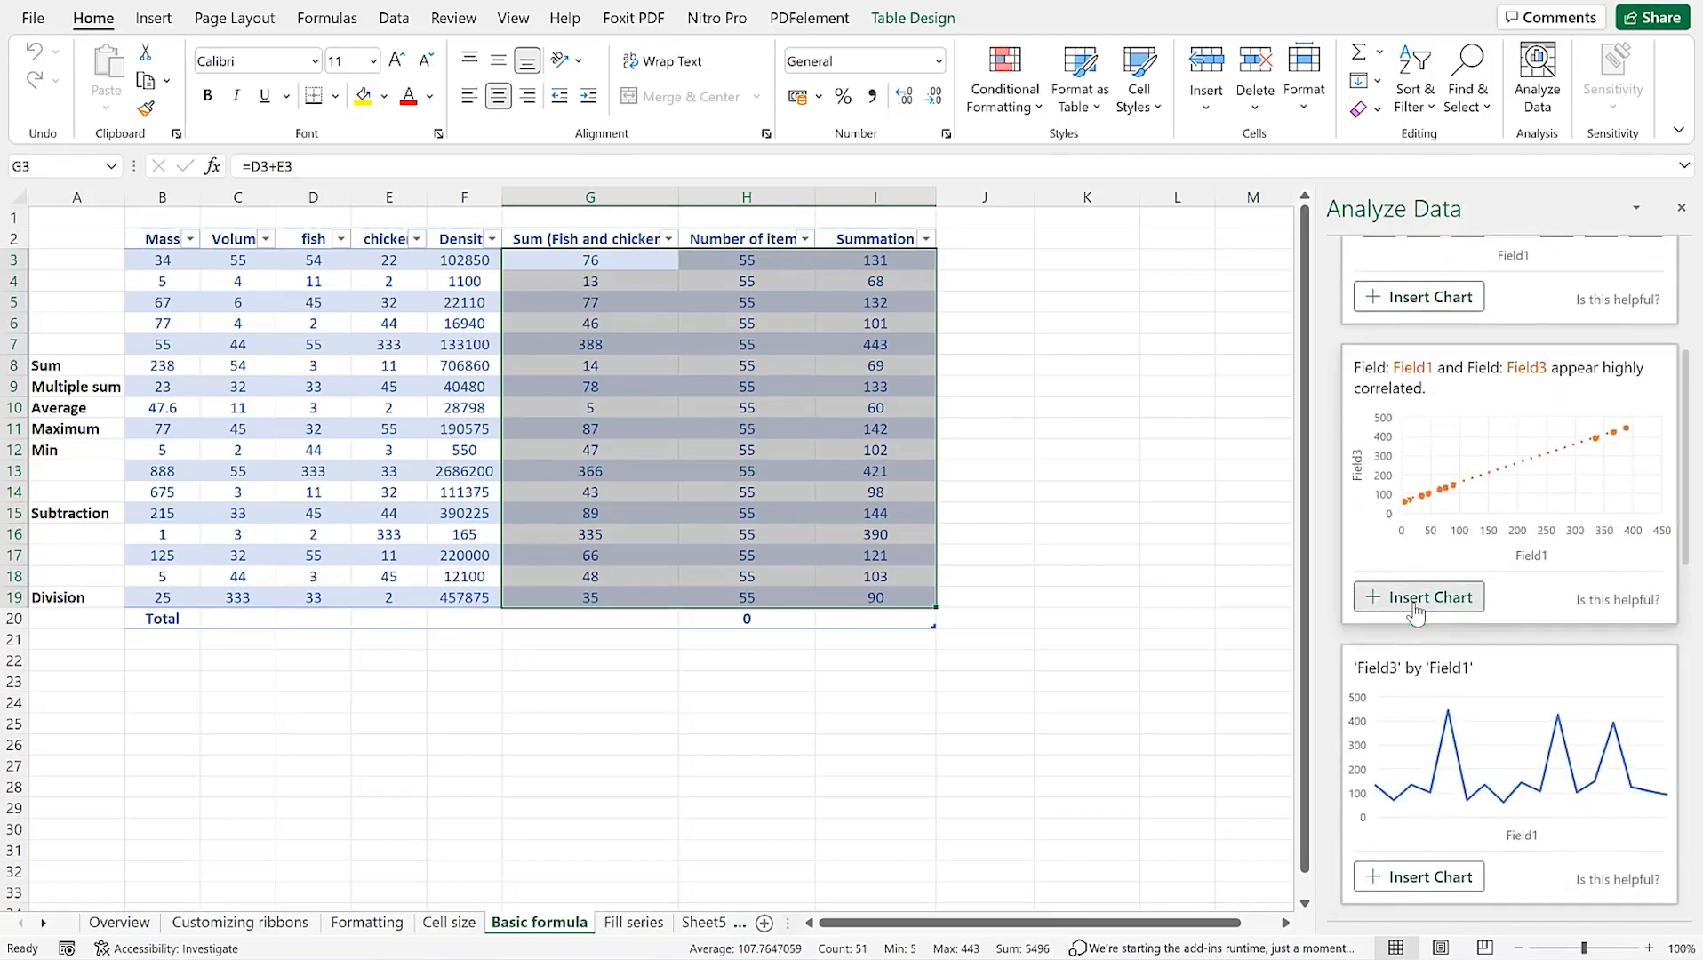
{"action": "left_click", "coordinate": [1419, 596]}
{"action": "scroll", "coordinate": [996, 711], "scroll_direction": "down", "scroll_amount": 3}
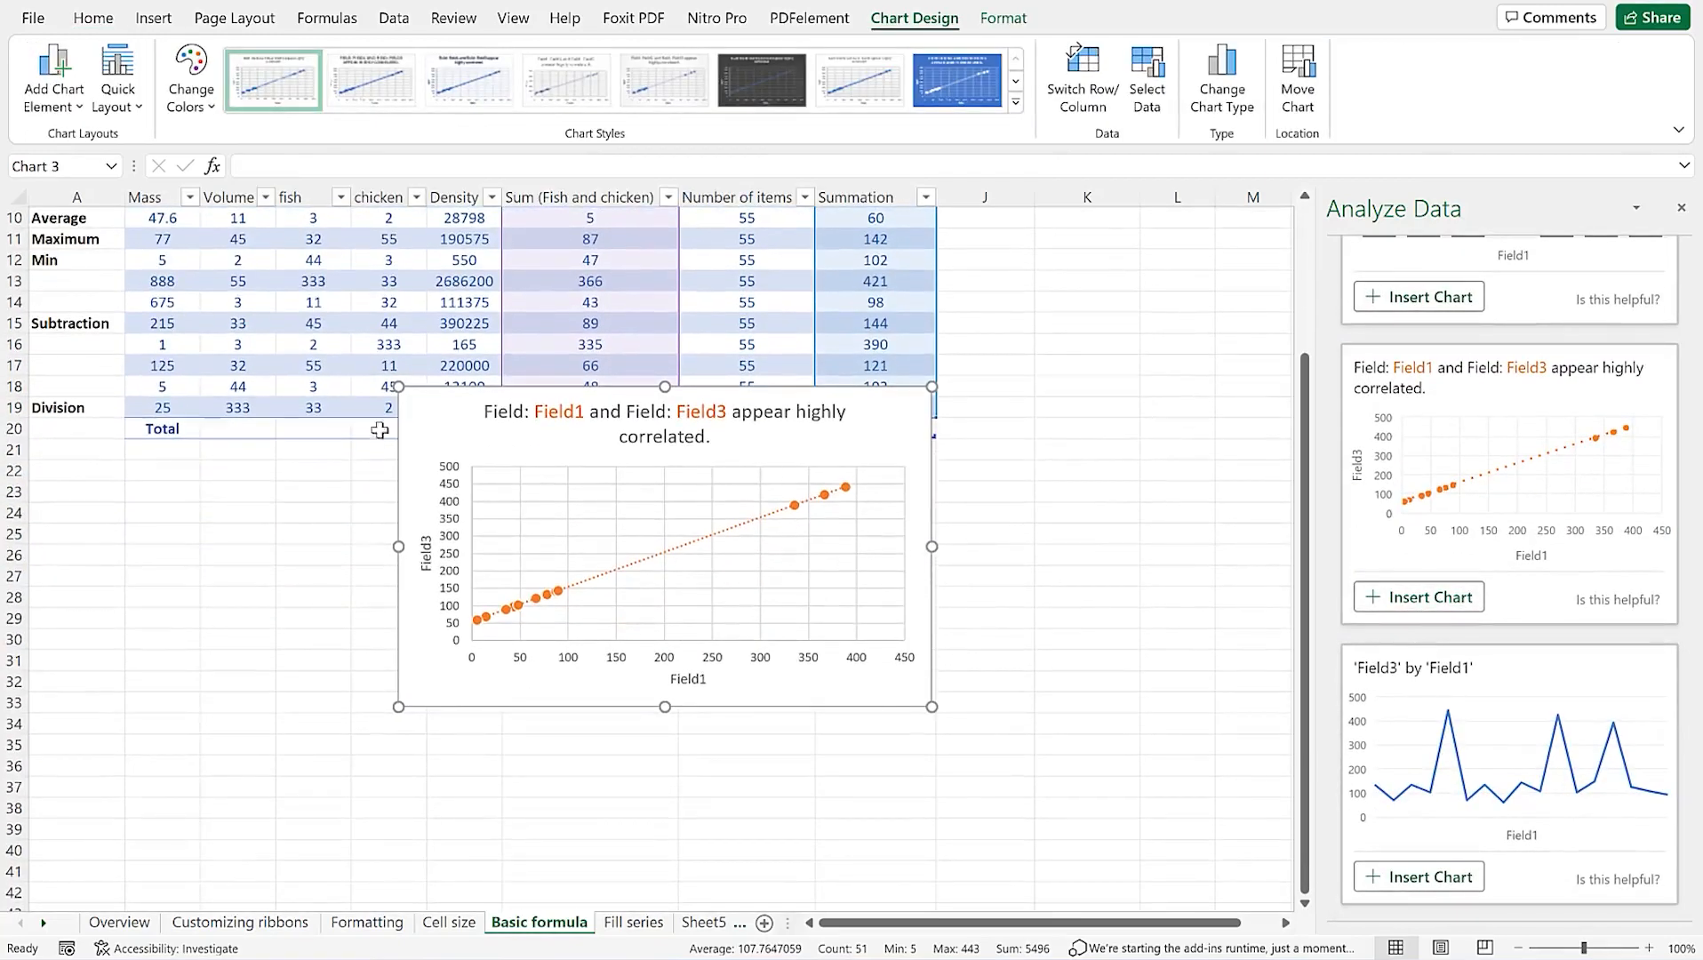
Move the inserted scatter chart below the table so that it starts at about row 22, and leave it selected
{"action": "double_click", "coordinate": [453, 405]}
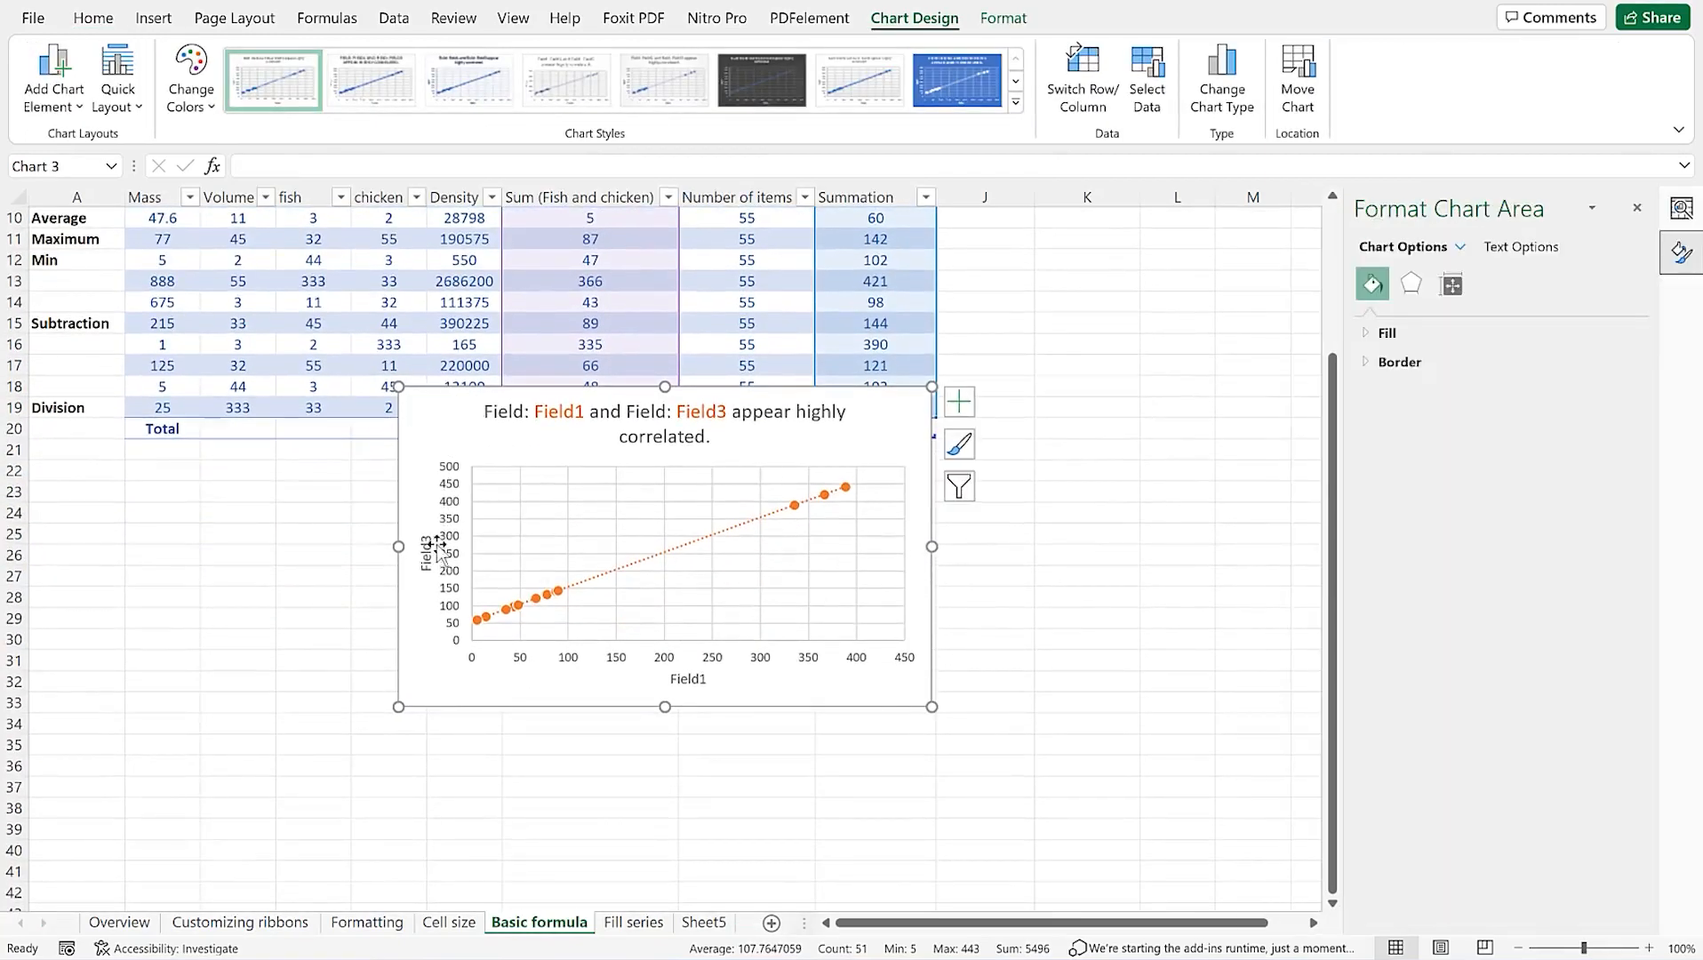
{"action": "left_click", "coordinate": [366, 533]}
{"action": "left_click_drag", "start_coordinate": [451, 446], "coordinate": [438, 491]}
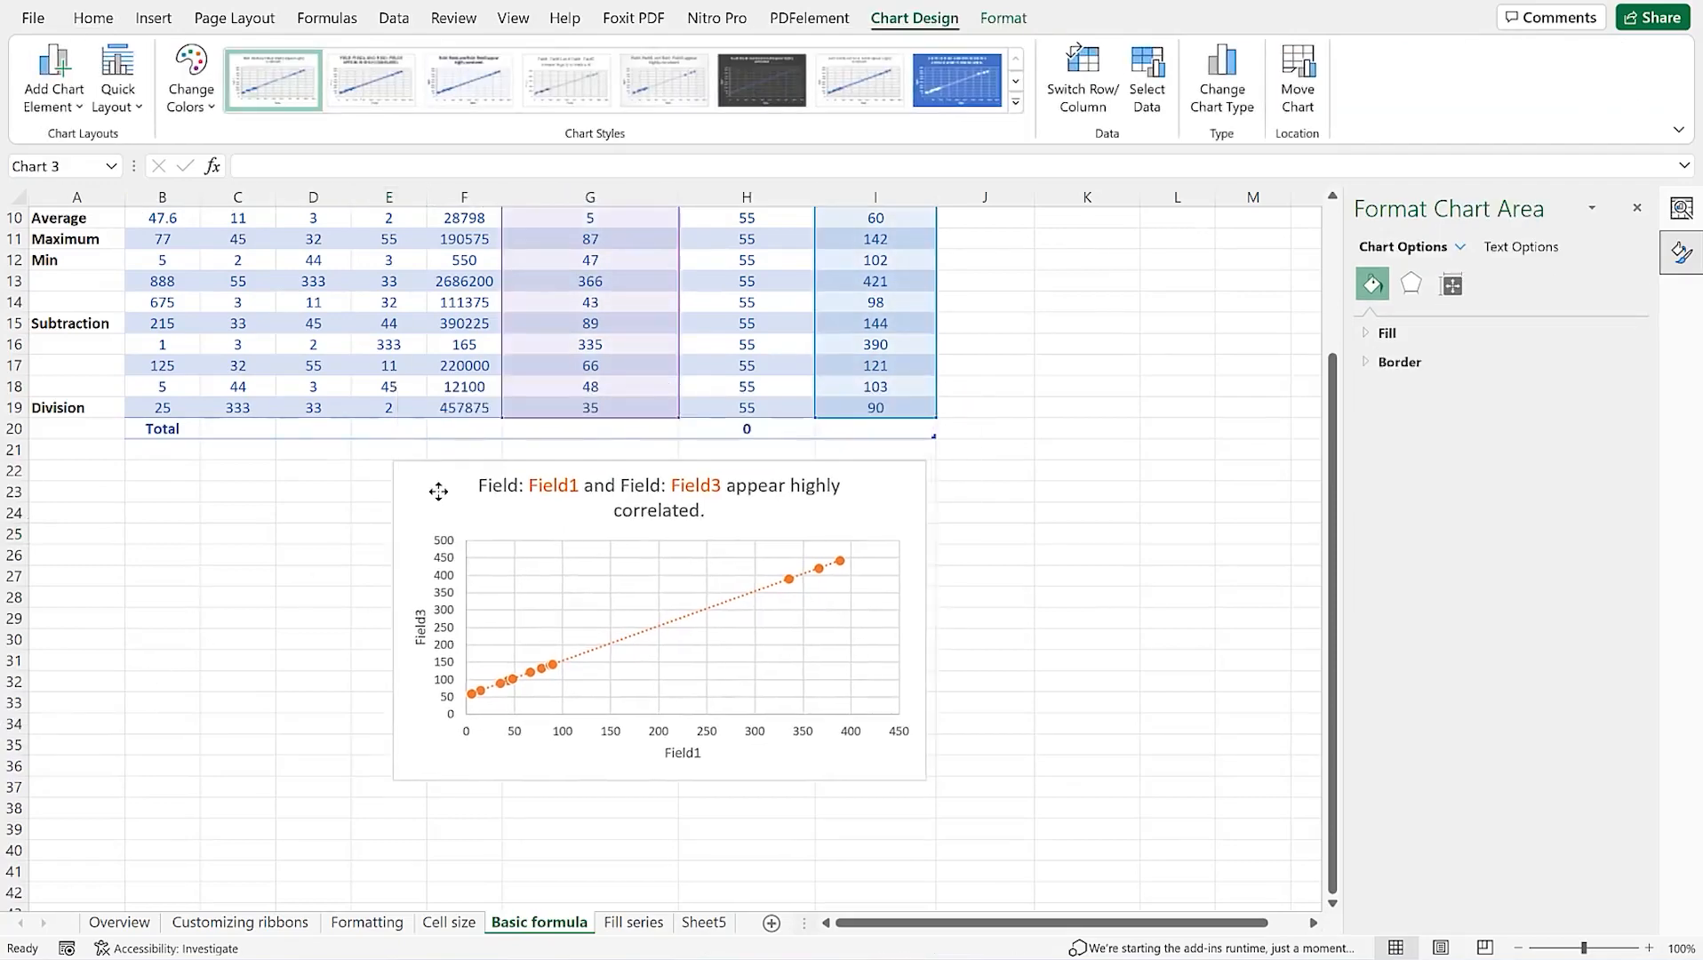
{"action": "left_click", "coordinate": [1116, 646]}
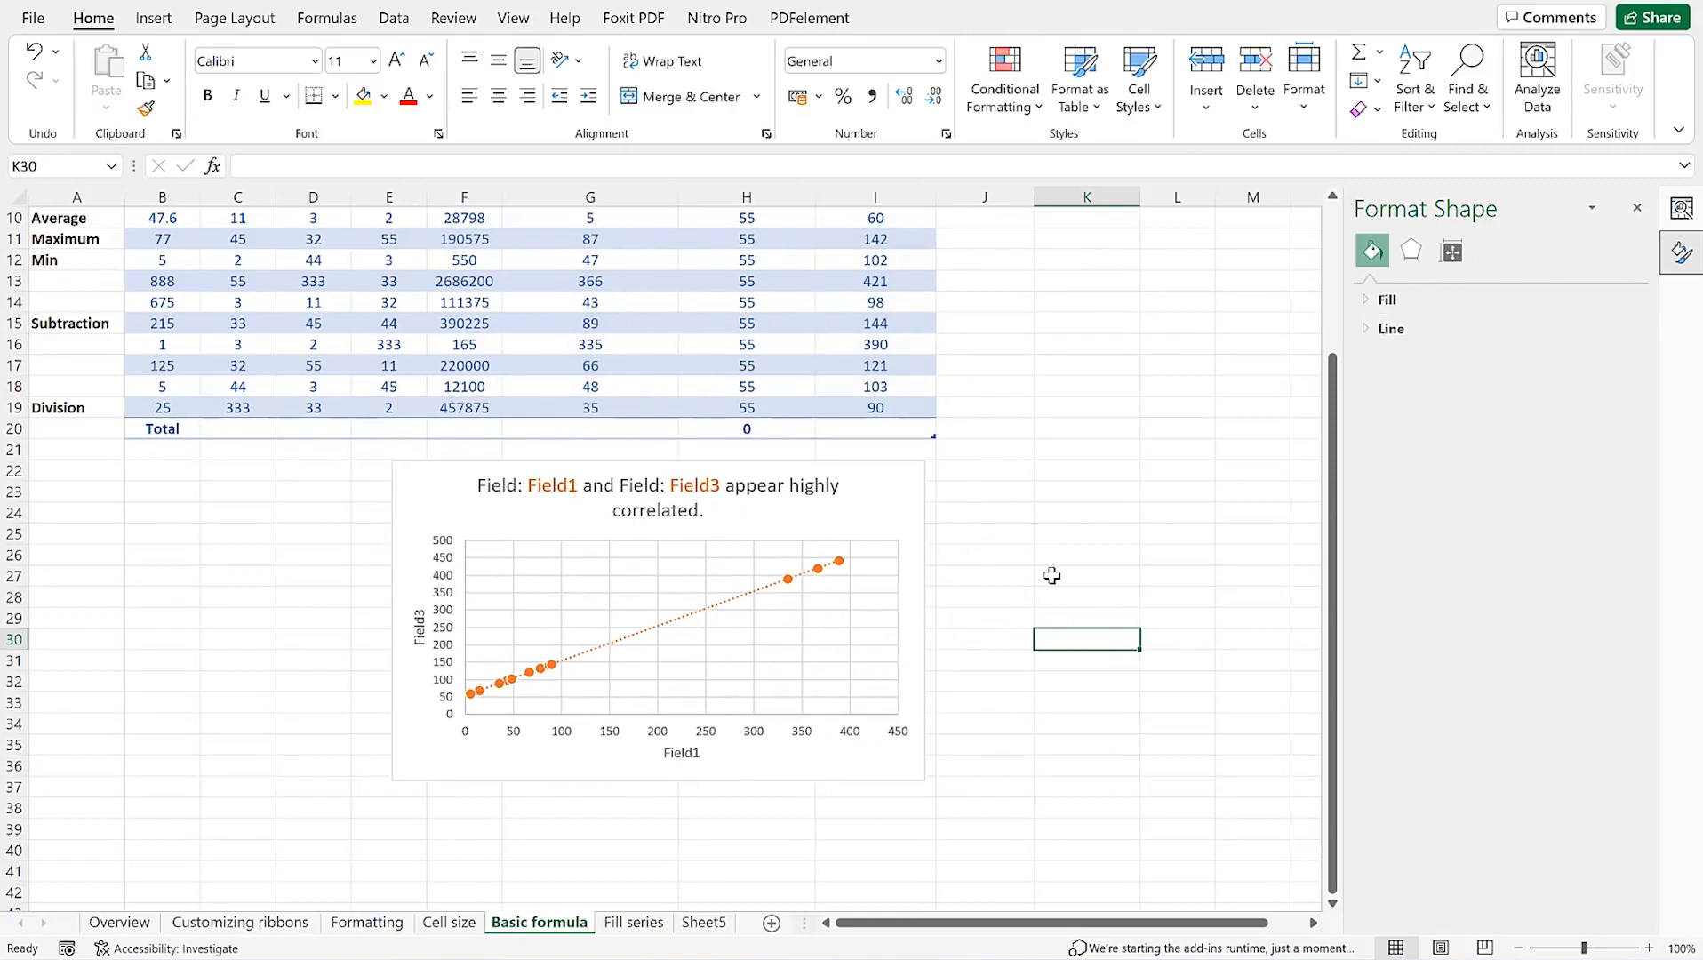
{"action": "left_click", "coordinate": [898, 503]}
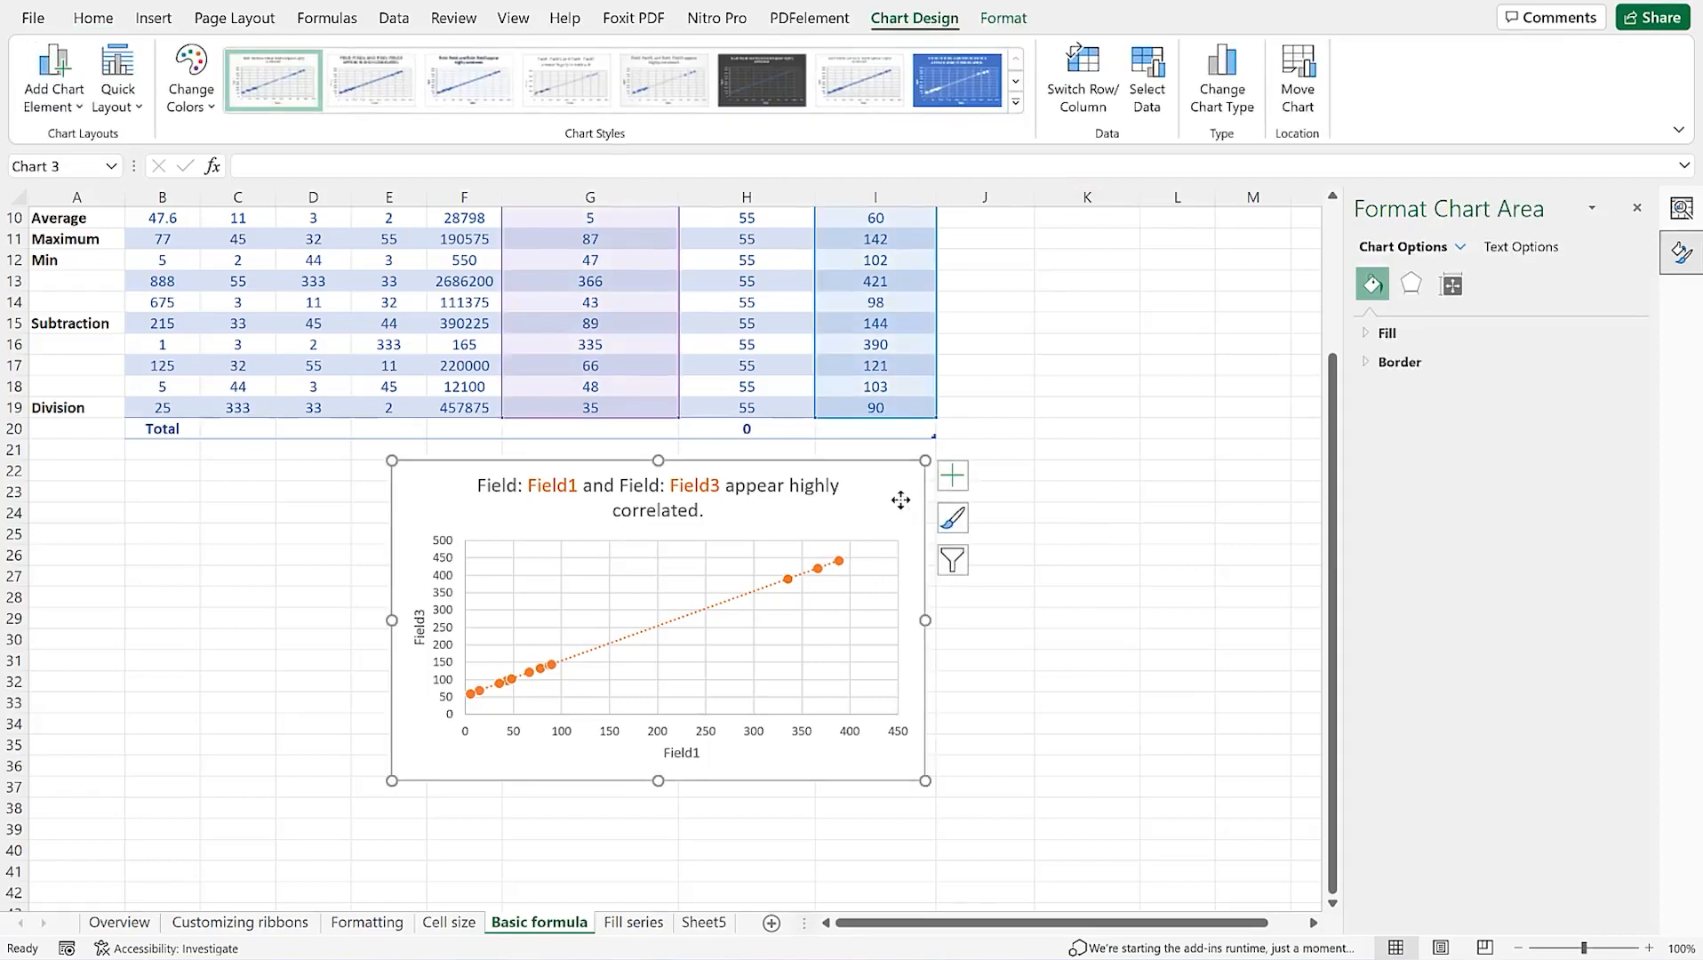